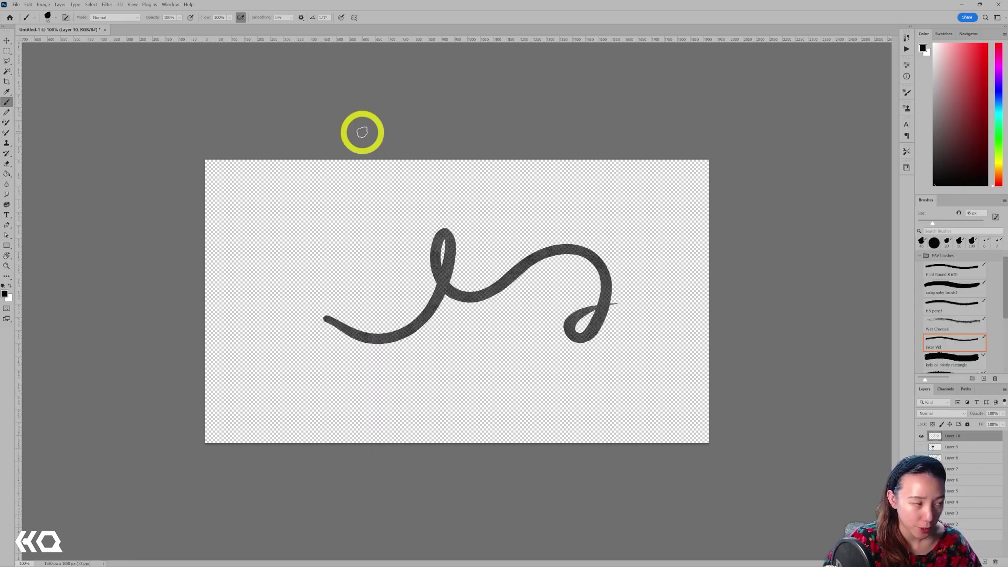
# Enable Generator and Remote Connections in Photoshop's Plugins preferences, then close the dialog.
pyautogui.click(29, 5)
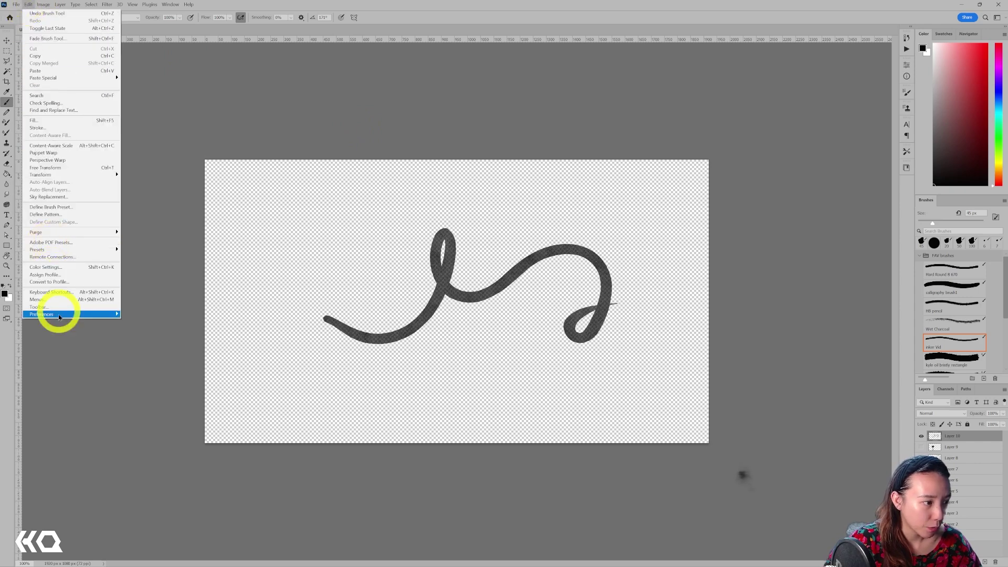
pyautogui.moveTo(68, 314)
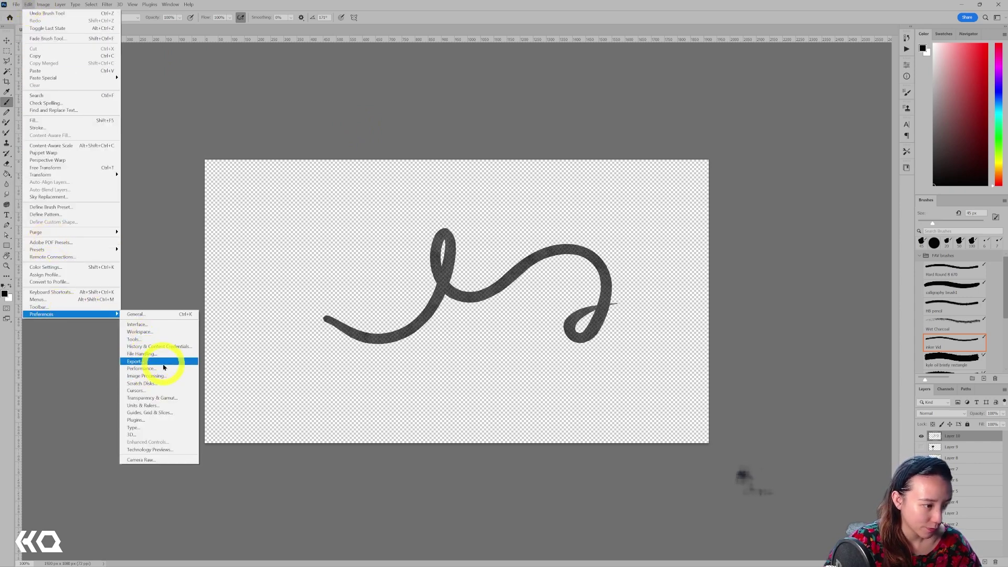
pyautogui.click(179, 421)
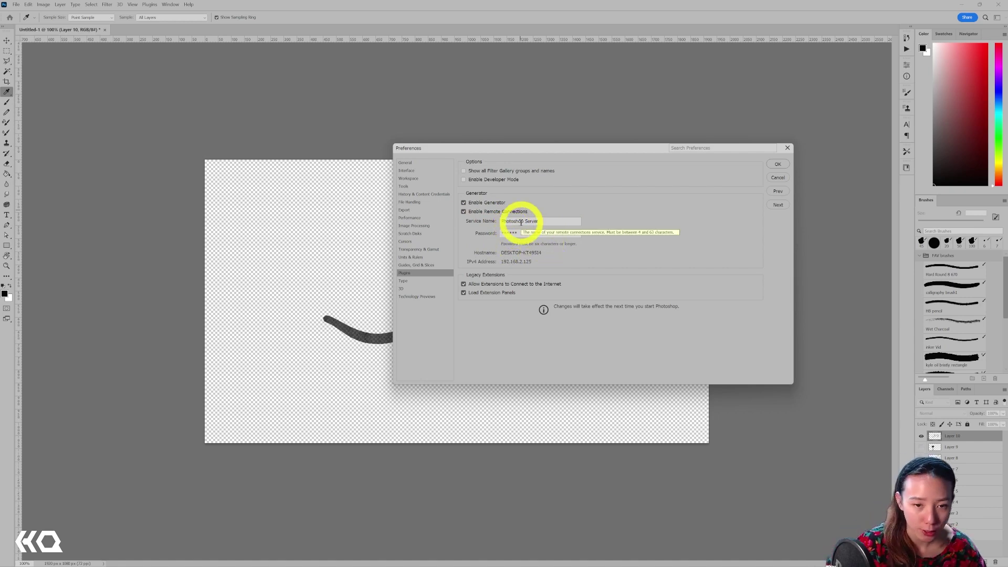
pyautogui.click(788, 149)
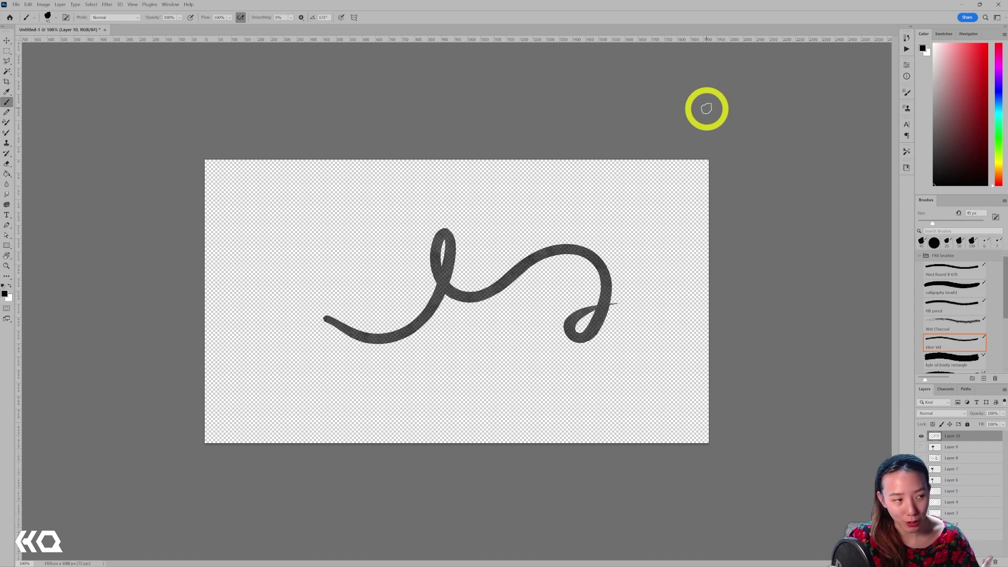
# Create a new document from the 1920x1080 transparent preset and brush a looping squiggle across it.
pyautogui.click(17, 5)
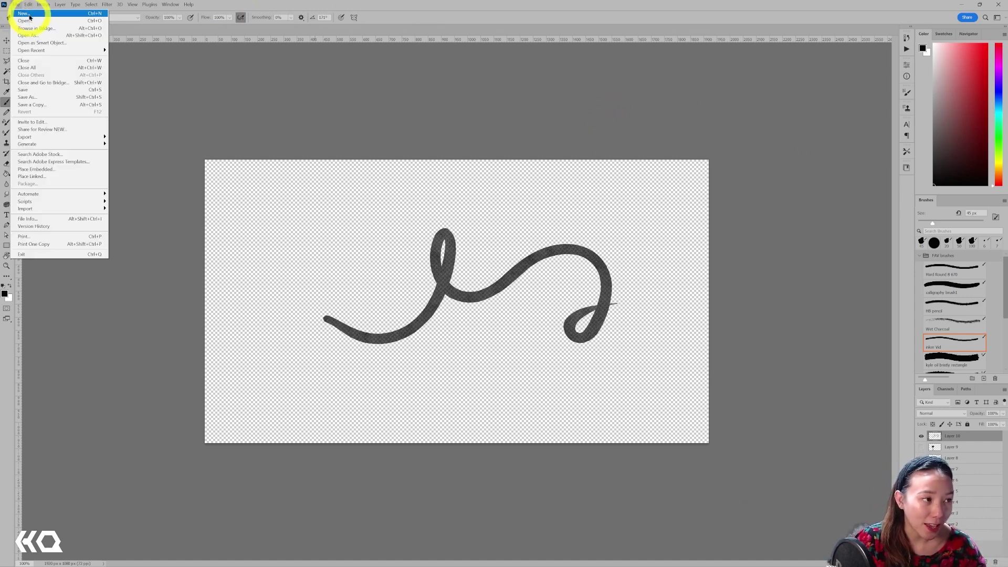
pyautogui.click(29, 17)
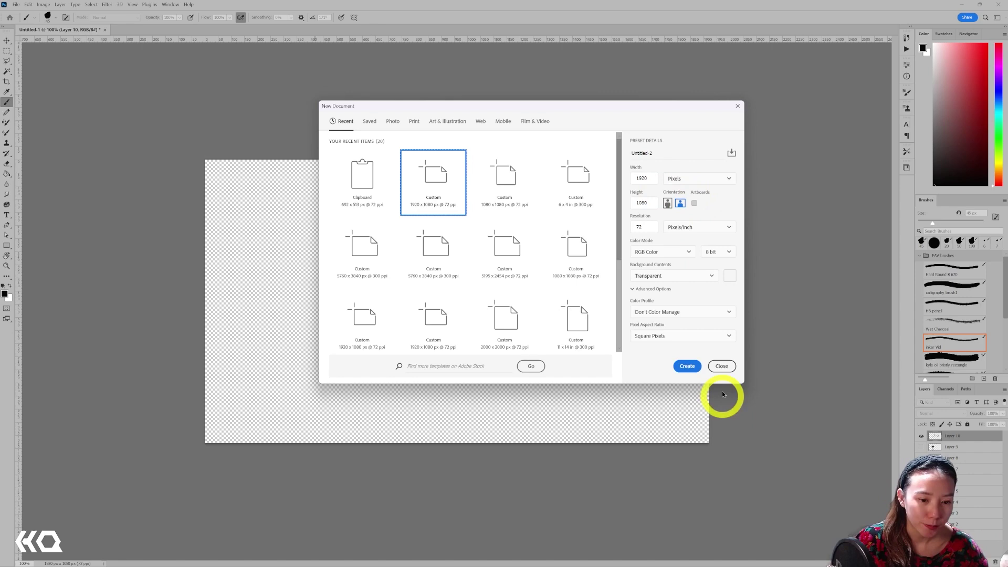
pyautogui.click(688, 366)
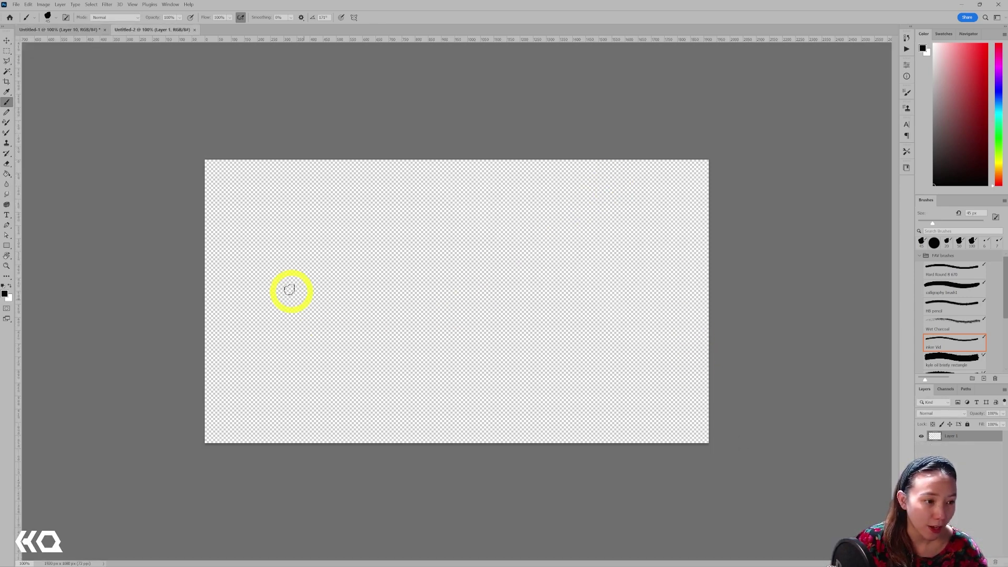
pyautogui.moveTo(290, 283)
pyautogui.mouseDown()
pyautogui.moveTo(444, 312)
pyautogui.moveTo(431, 267)
pyautogui.moveTo(561, 244)
pyautogui.moveTo(553, 263)
pyautogui.moveTo(633, 280)
pyautogui.mouseUp()
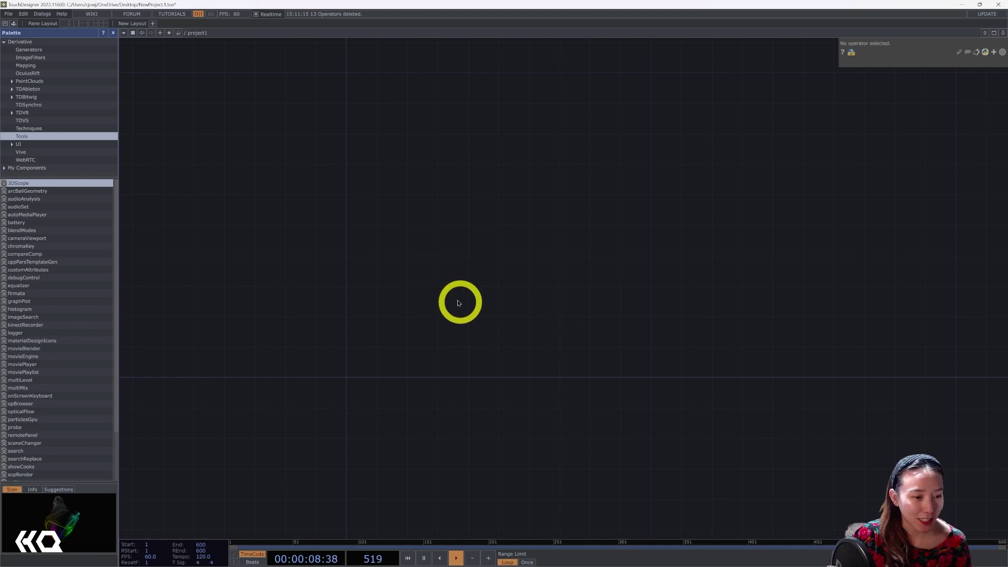
# Add a Photoshop In TOP found by searching 'ph', and enter the Photoshop server password.
pyautogui.press('Tab')
pyautogui.click(444, 338)
pyautogui.write('pho')
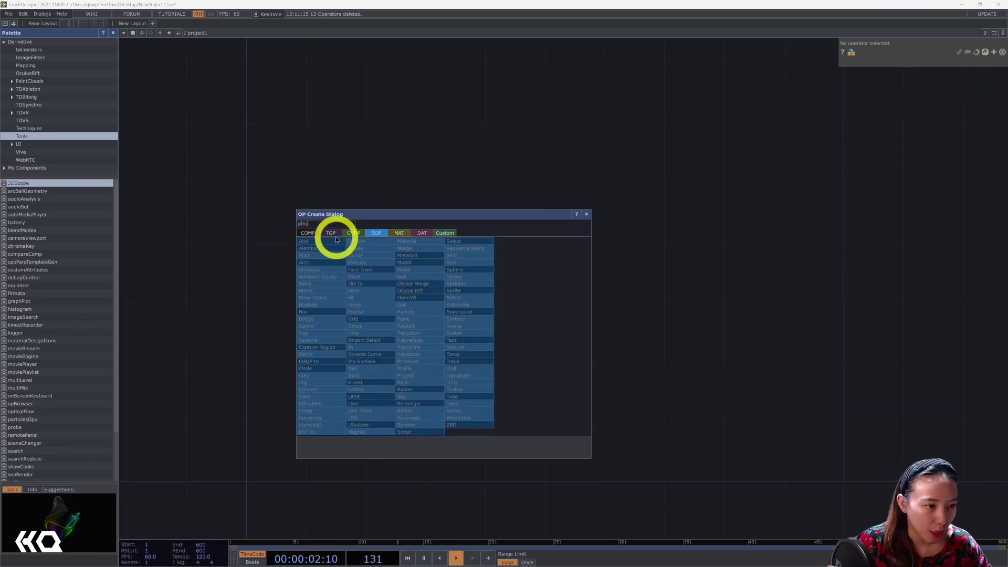
pyautogui.click(332, 233)
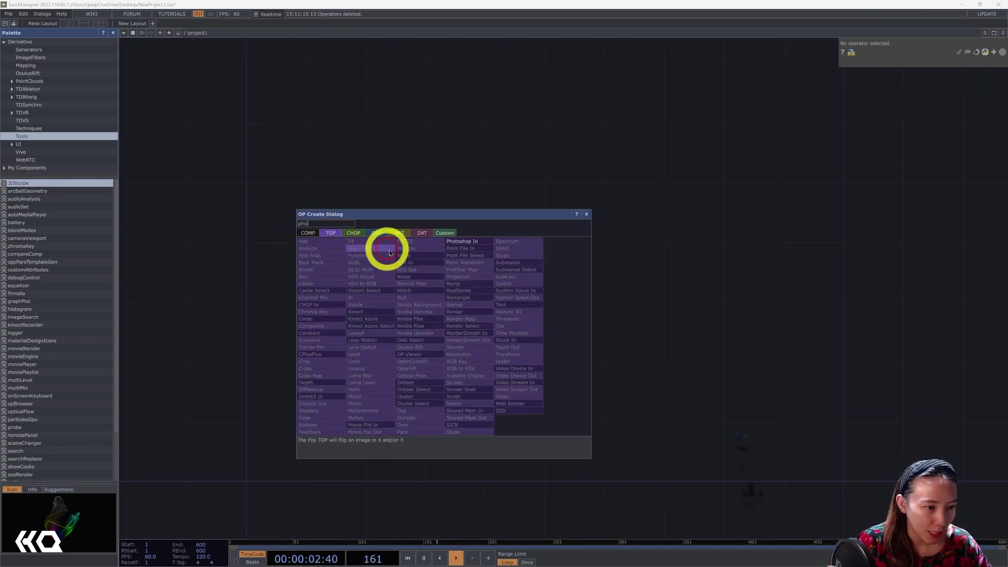
pyautogui.click(463, 242)
pyautogui.click(522, 247)
pyautogui.scroll(5, 522, 247)
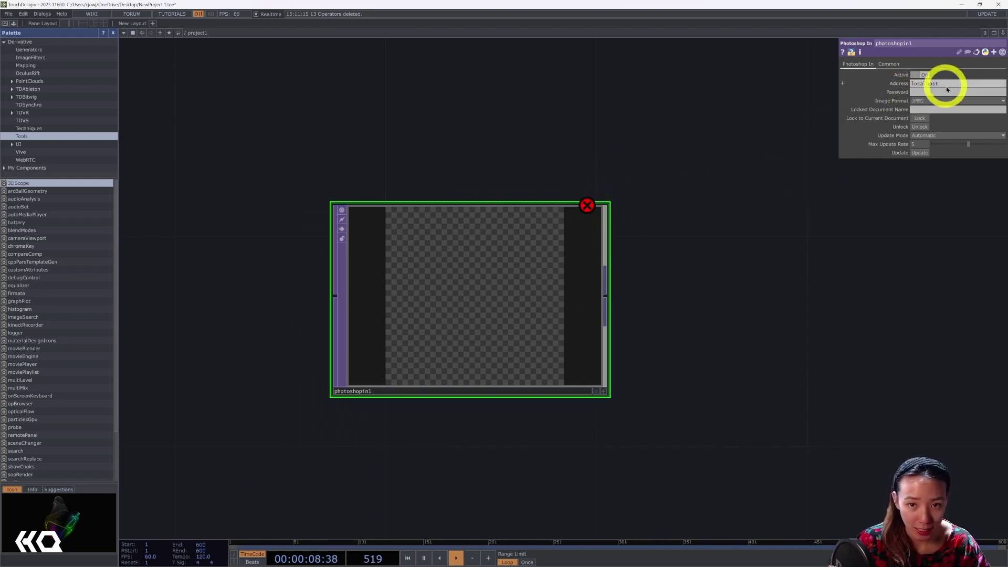
pyautogui.click(925, 93)
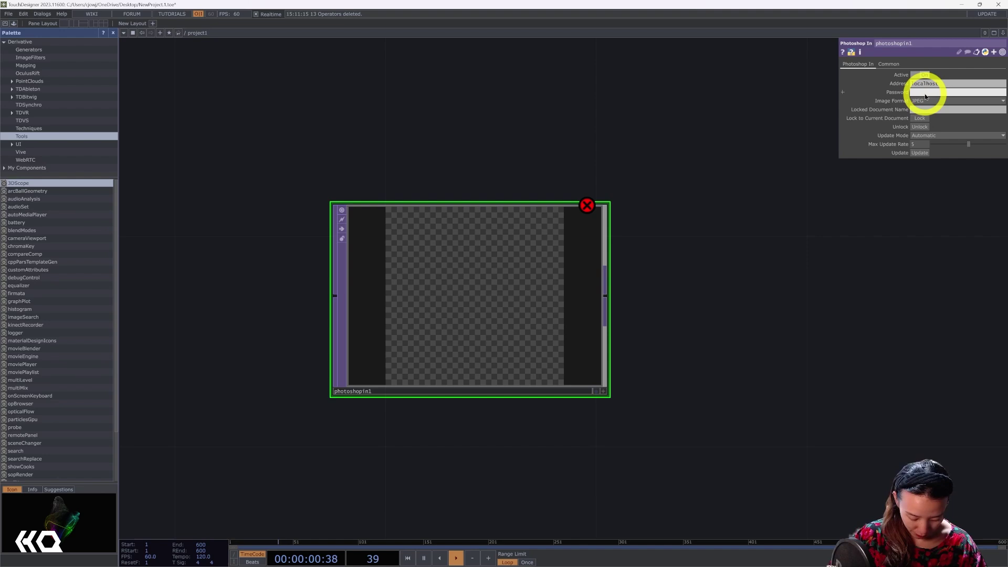
pyautogui.write('123456')
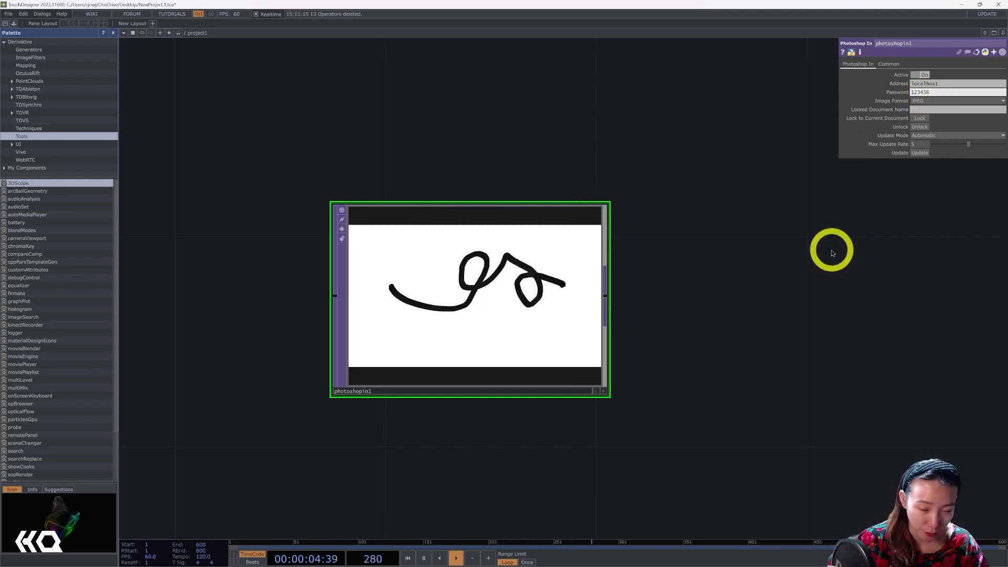
pyautogui.moveTo(785, 333); pyautogui.dragTo(873, 331)
pyautogui.scroll(3, 553, 277)
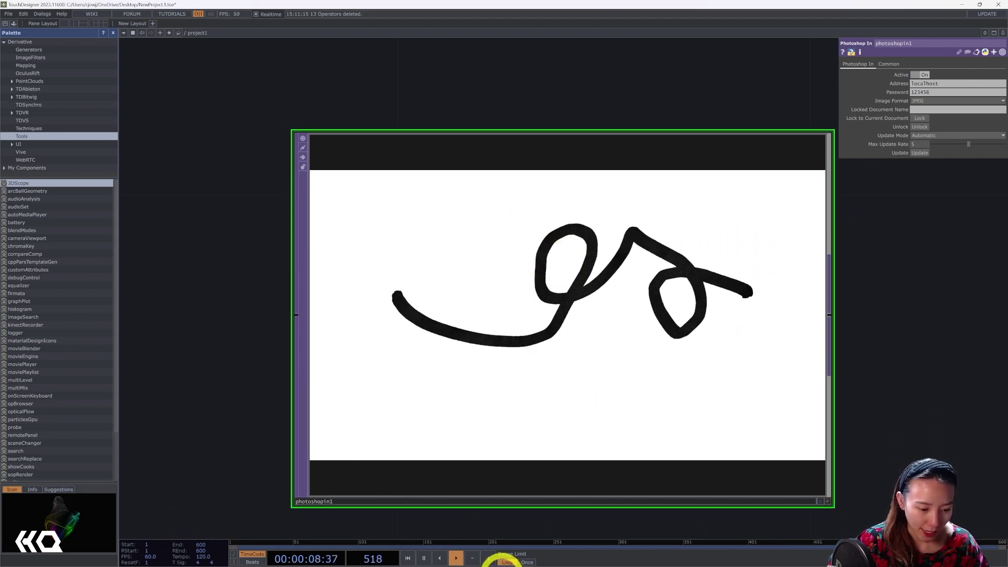
pyautogui.click(503, 561)
pyautogui.moveTo(550, 17); pyautogui.dragTo(547, 2)
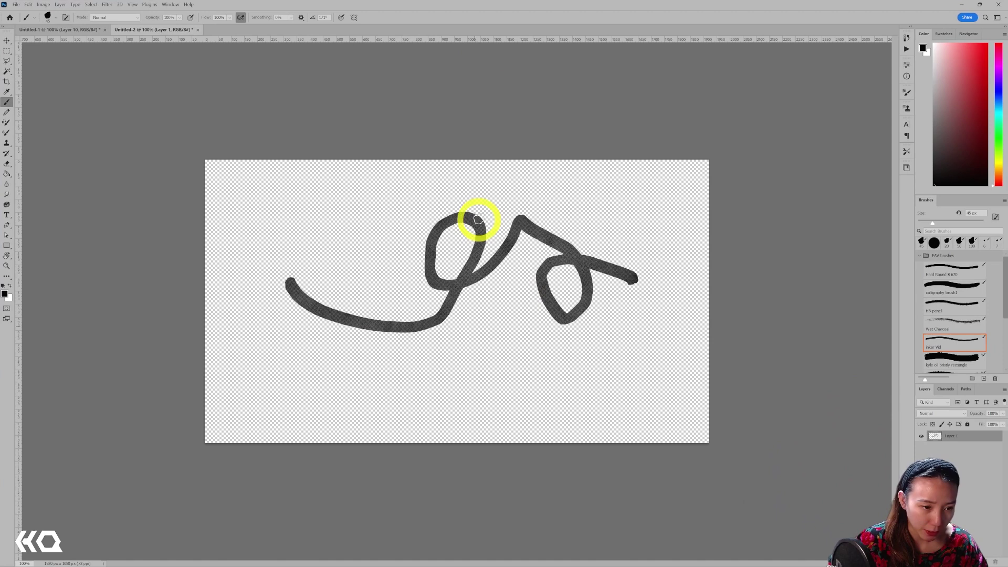
pyautogui.hotkey('alt', 'Tab')
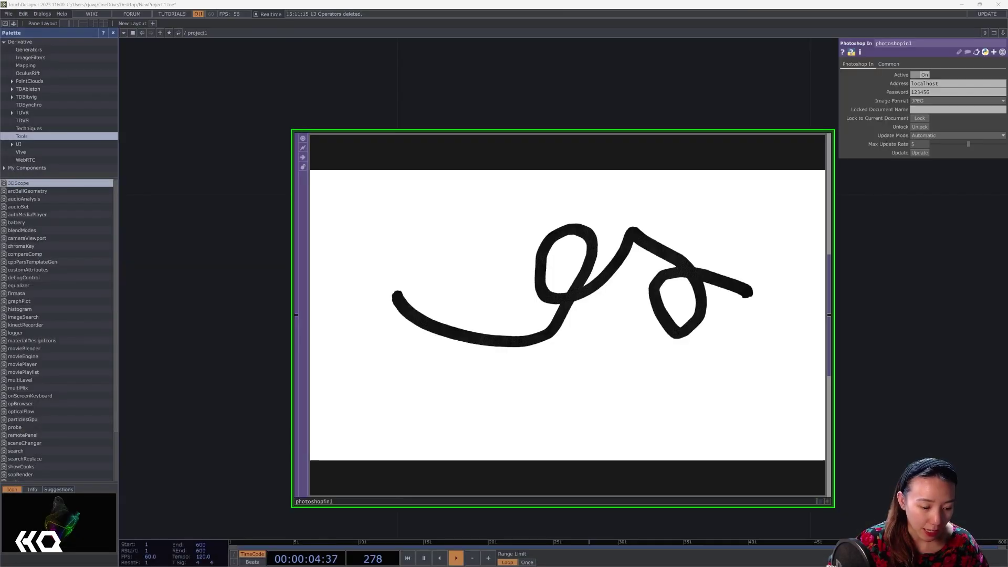
pyautogui.scroll(-5, 623, 299)
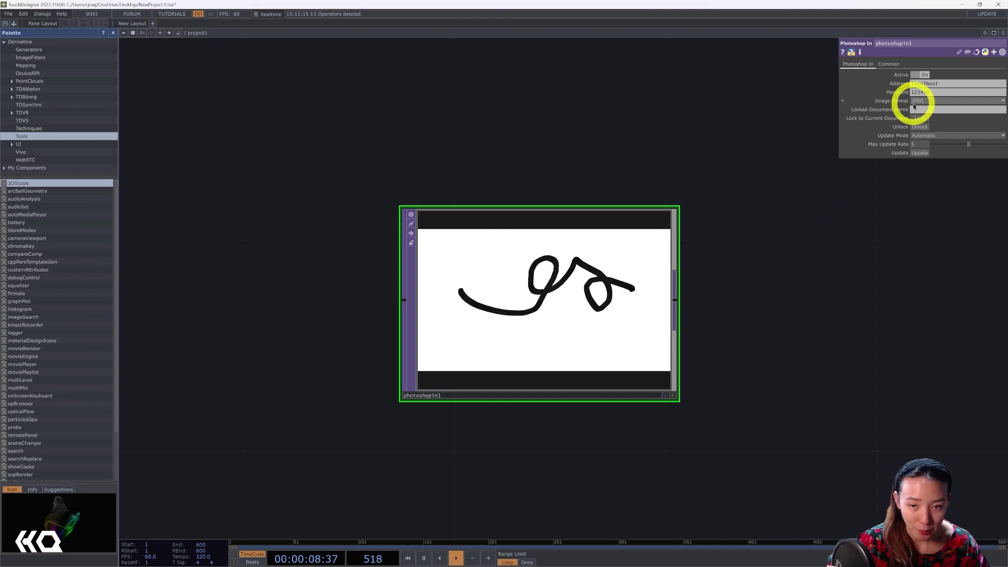
pyautogui.click(918, 100)
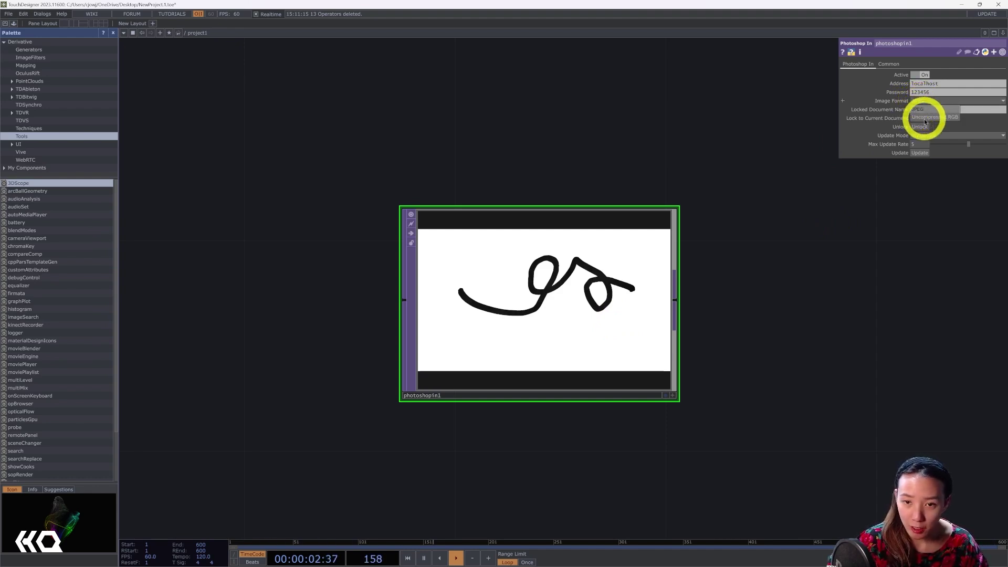
pyautogui.click(926, 120)
pyautogui.scroll(5, 450, 243)
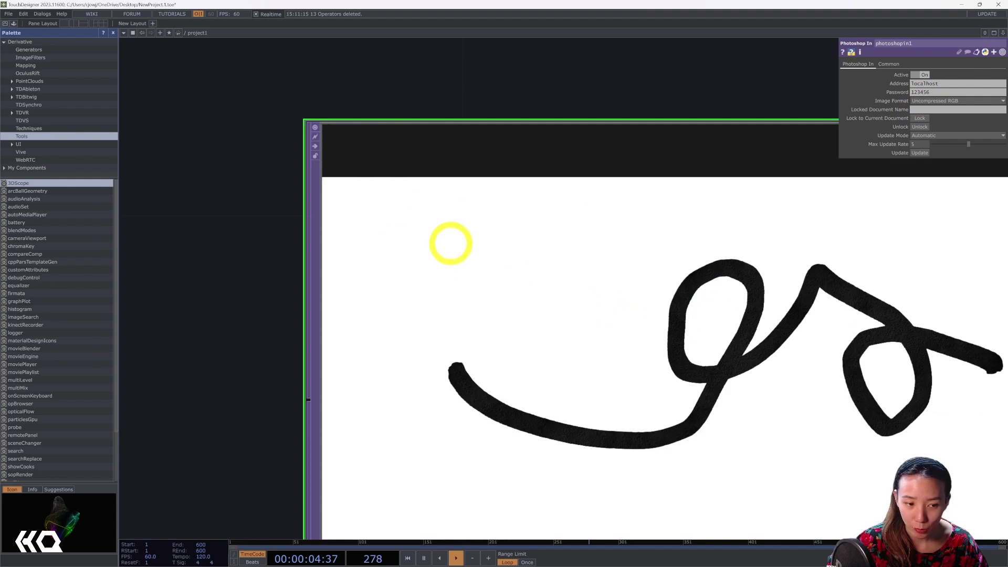
pyautogui.scroll(-4, 682, 255)
pyautogui.click(963, 101)
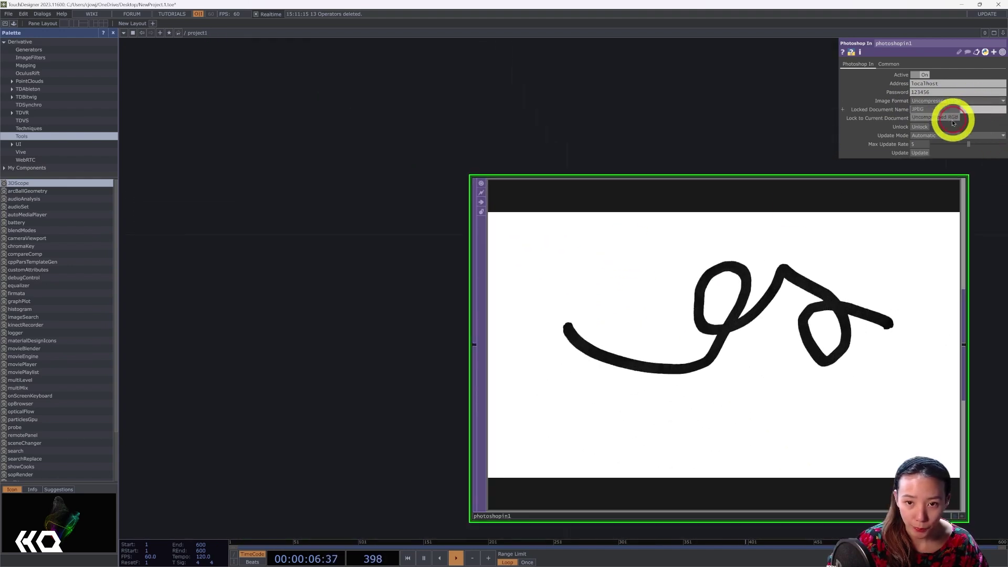
pyautogui.click(934, 109)
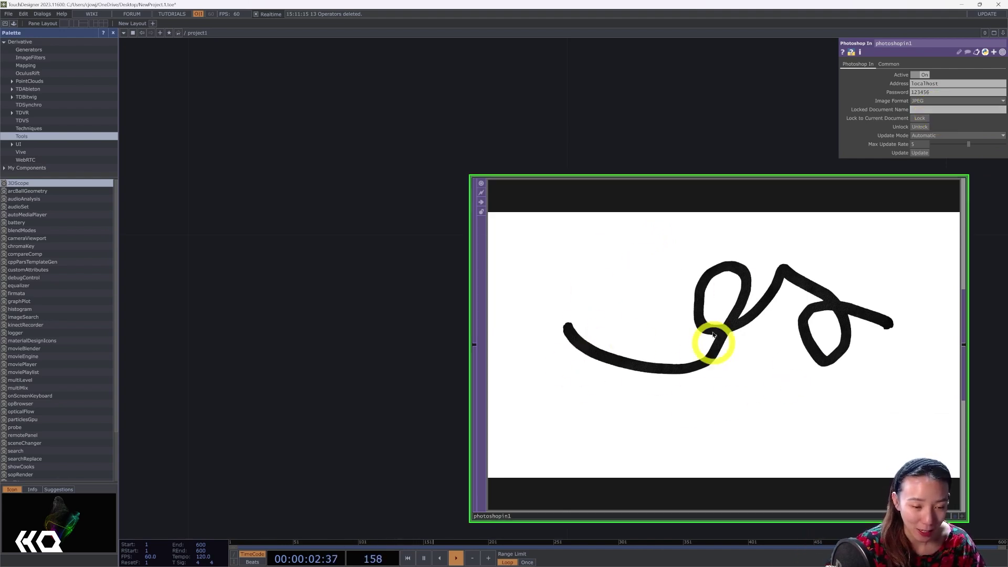
pyautogui.moveTo(610, 185); pyautogui.dragTo(495, 168)
pyautogui.moveTo(756, 237); pyautogui.dragTo(606, 253)
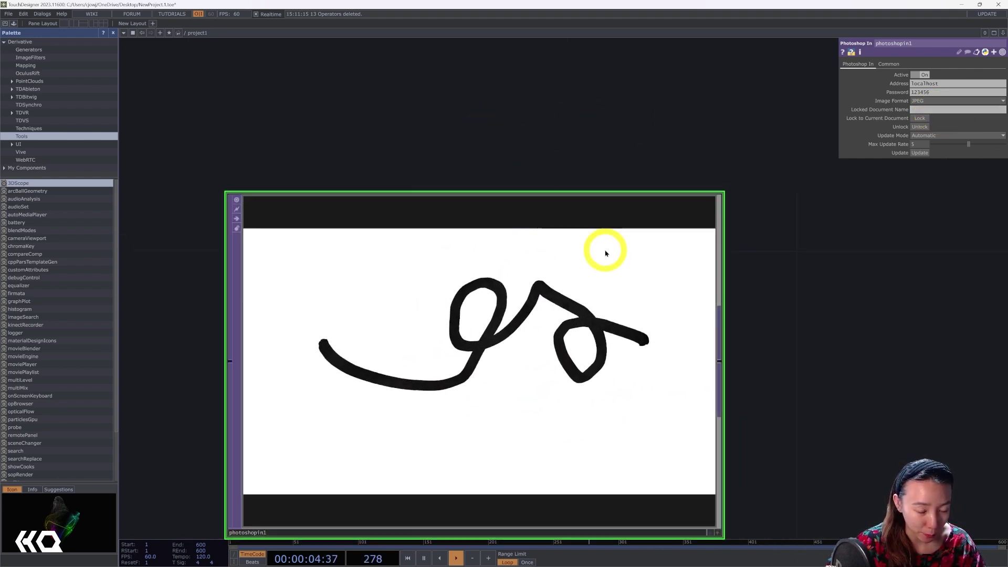
pyautogui.moveTo(725, 346); pyautogui.dragTo(589, 322)
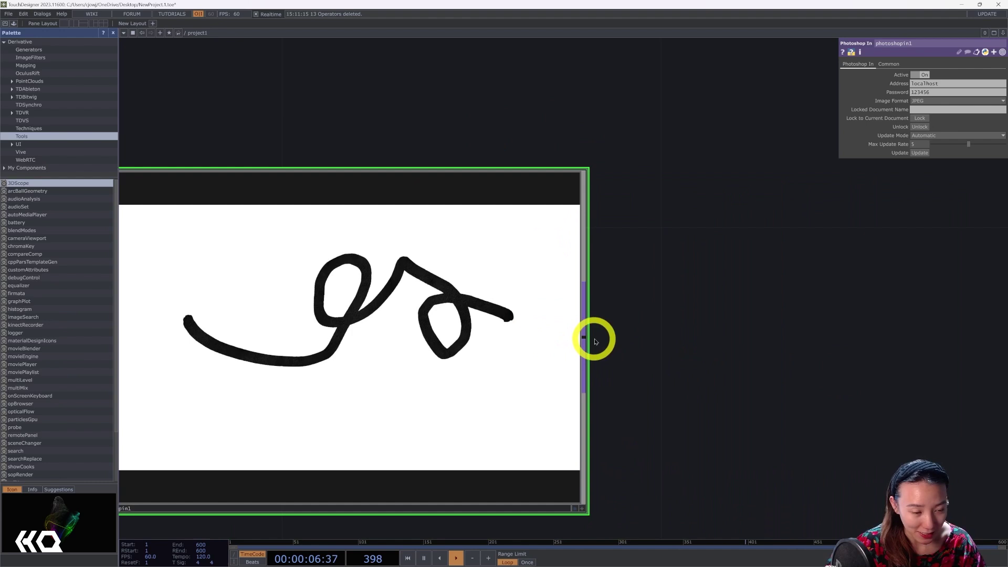
pyautogui.moveTo(691, 335); pyautogui.dragTo(670, 268)
pyautogui.scroll(-3, 671, 268)
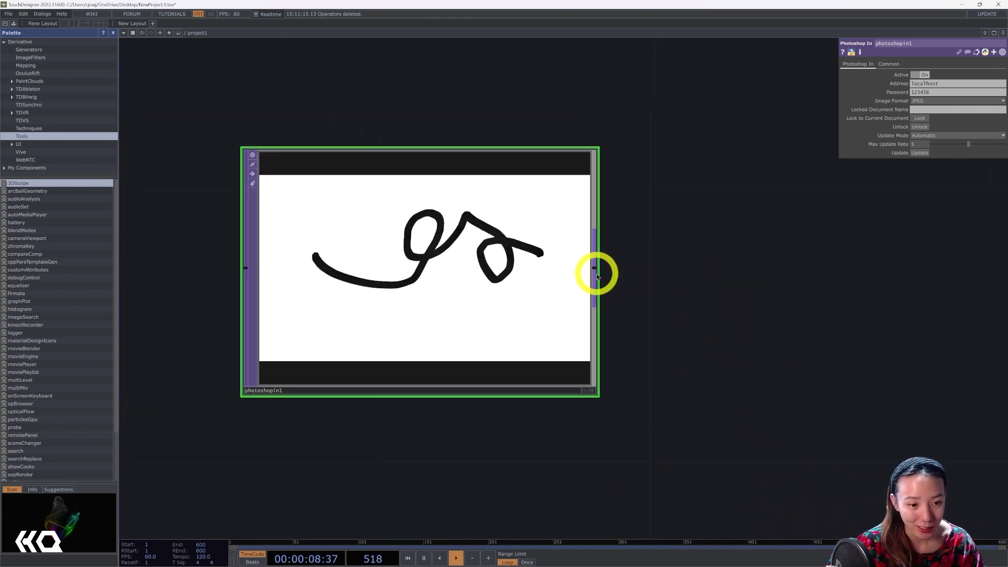
# Add a Channel Mix TOP after photoshopin1 with its Alpha row set to 1, 1, 1, 0.
pyautogui.click(598, 276)
pyautogui.write('ch')
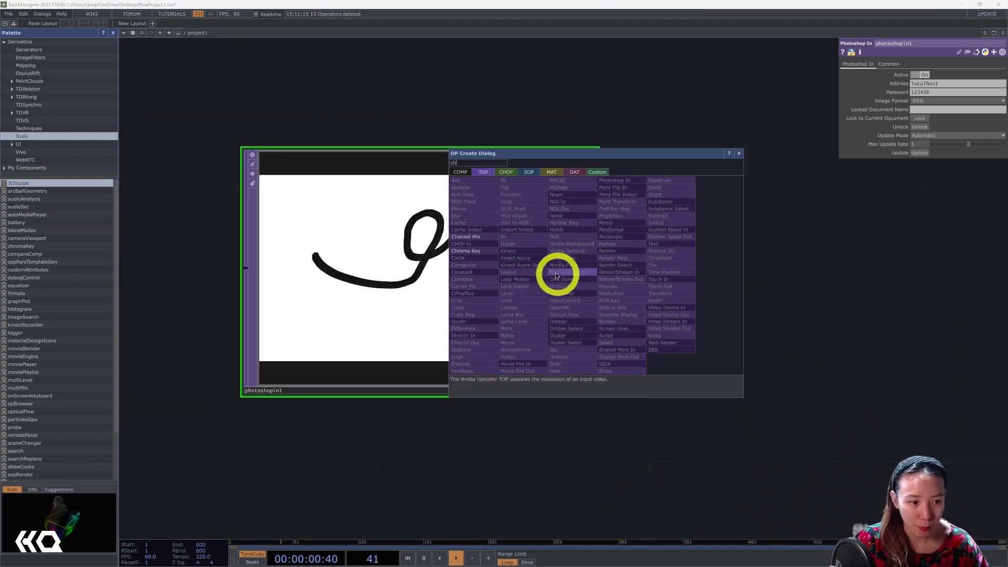
pyautogui.click(470, 237)
pyautogui.click(841, 281)
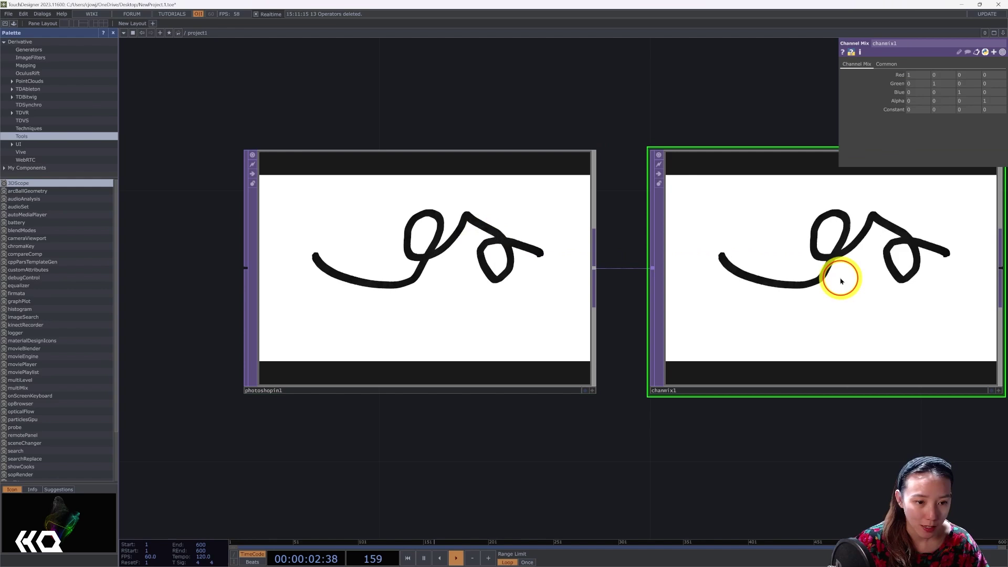
pyautogui.press('h')
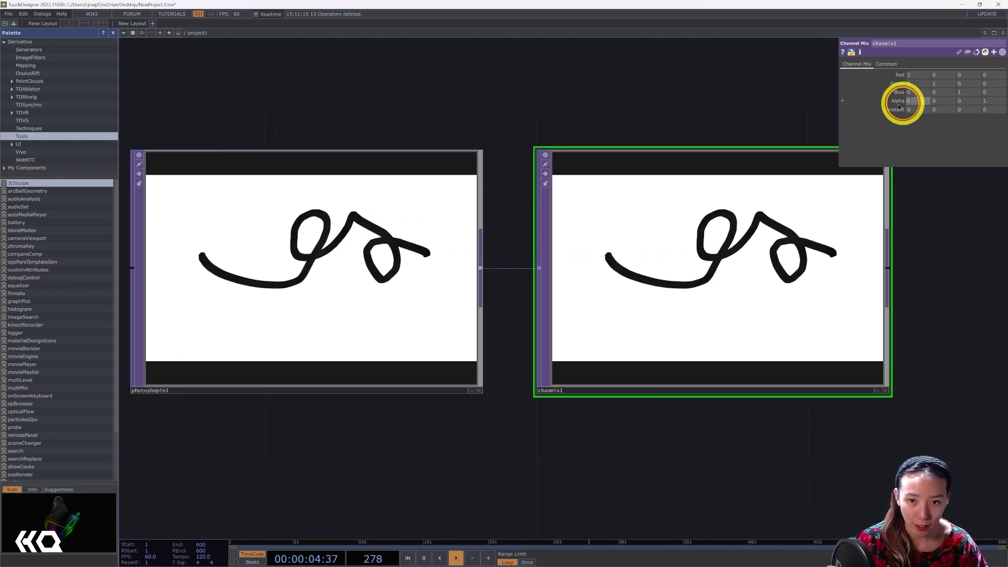
pyautogui.moveTo(916, 109); pyautogui.dragTo(976, 101)
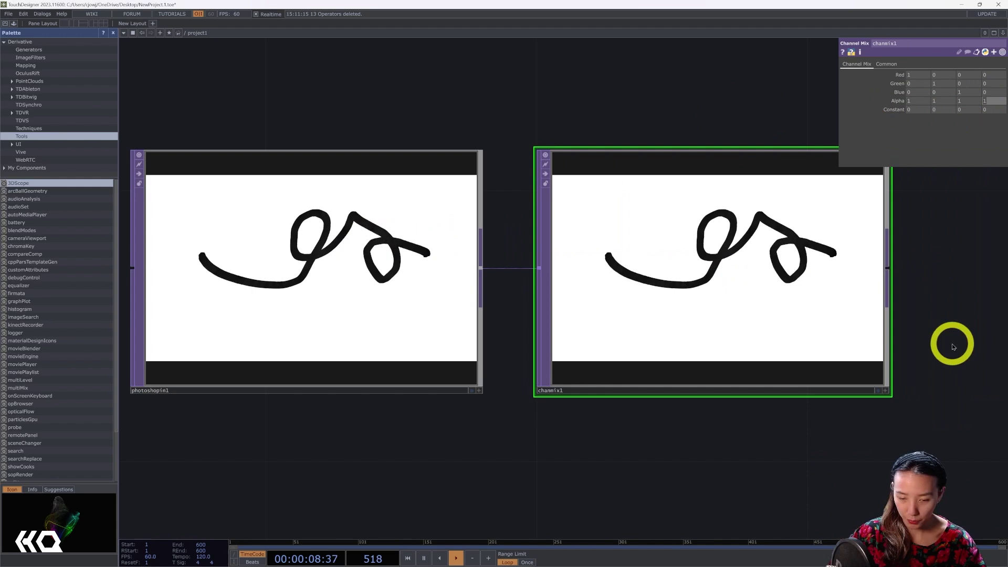
pyautogui.hotkey('ctrl', 'z')
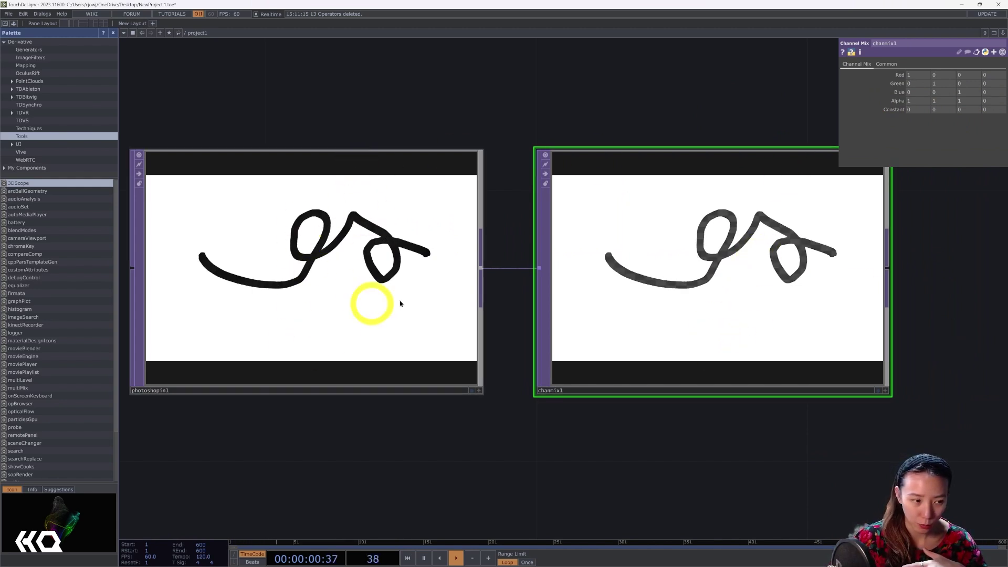
pyautogui.moveTo(657, 130); pyautogui.dragTo(608, 126)
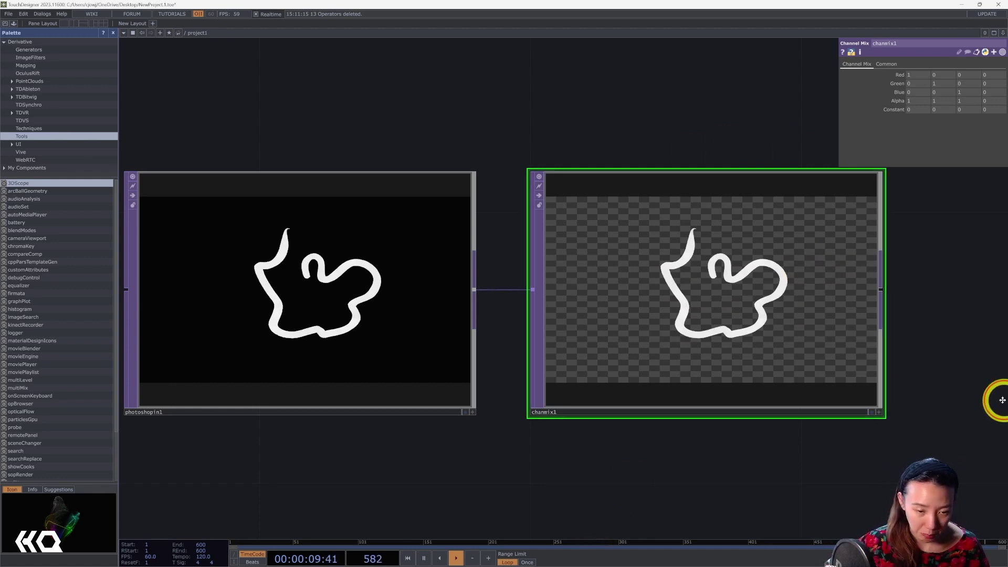
# Append a Null operator, null1, to chanmix1's output and frame all three nodes.
pyautogui.moveTo(1002, 400); pyautogui.dragTo(869, 389)
pyautogui.moveTo(767, 417); pyautogui.dragTo(589, 246)
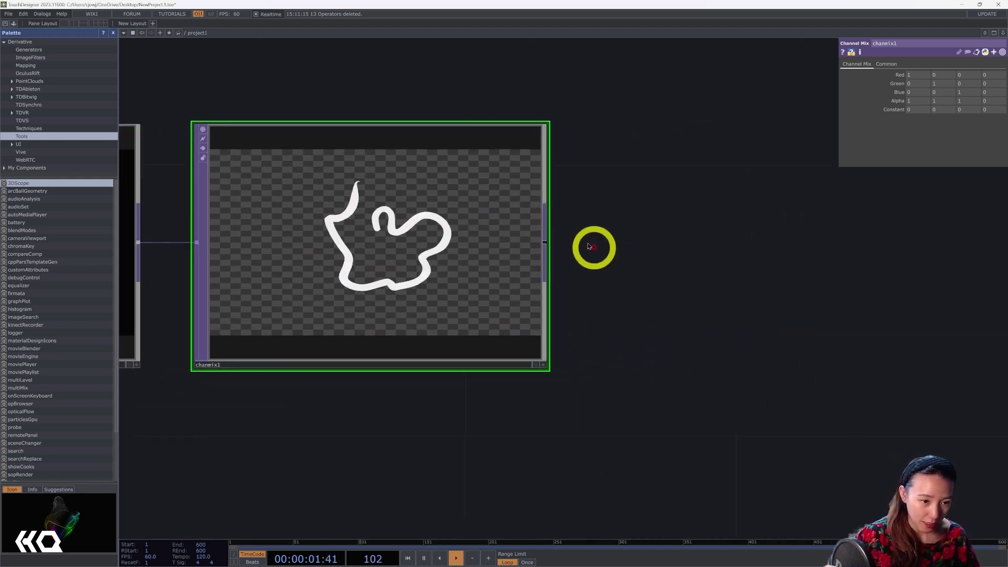
pyautogui.rightClick(545, 241)
pyautogui.write('nu')
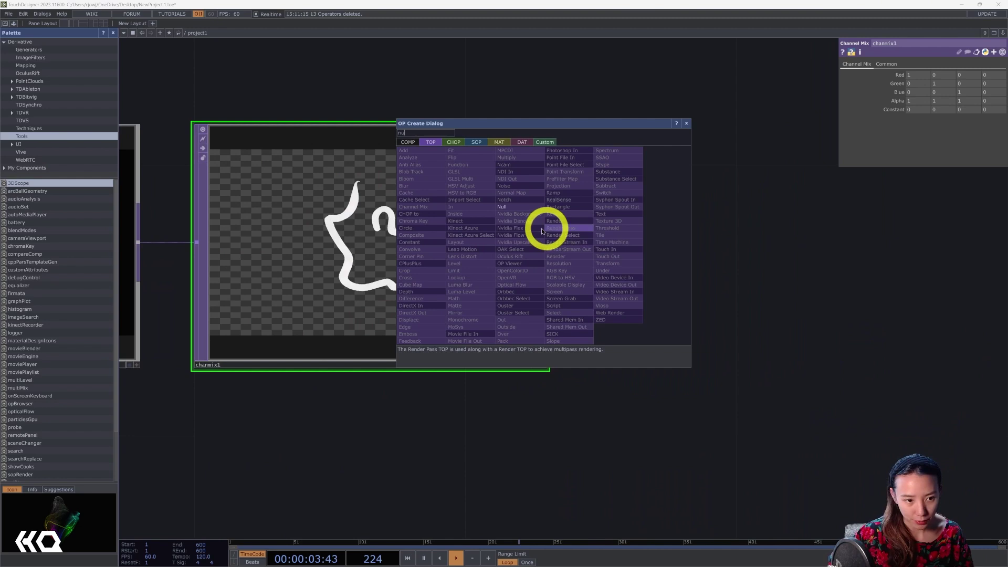
pyautogui.click(501, 207)
pyautogui.click(711, 135)
pyautogui.press('h')
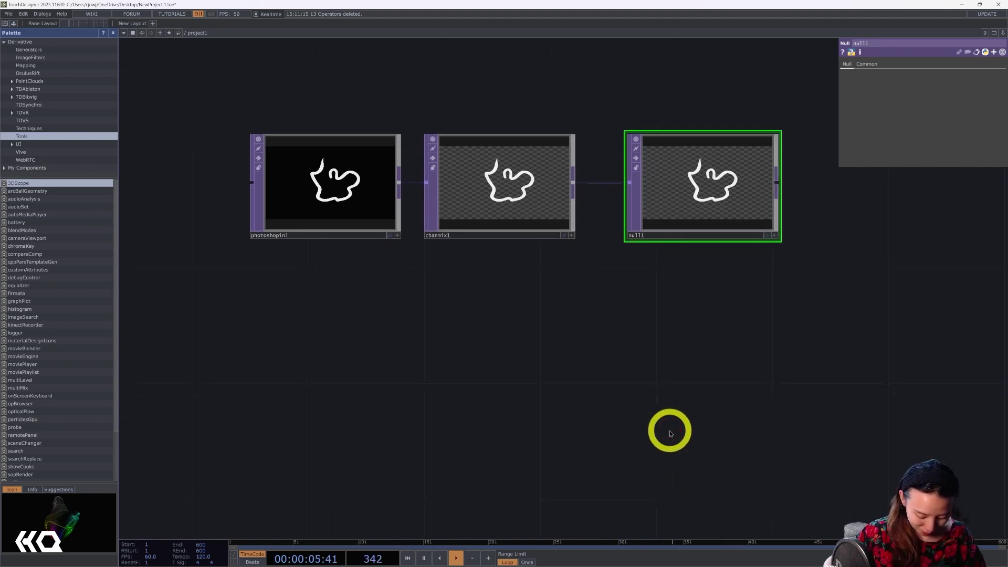
# Add a Movie File In with the banana photo and arrange it above null1.
pyautogui.press('Tab')
pyautogui.write('p')
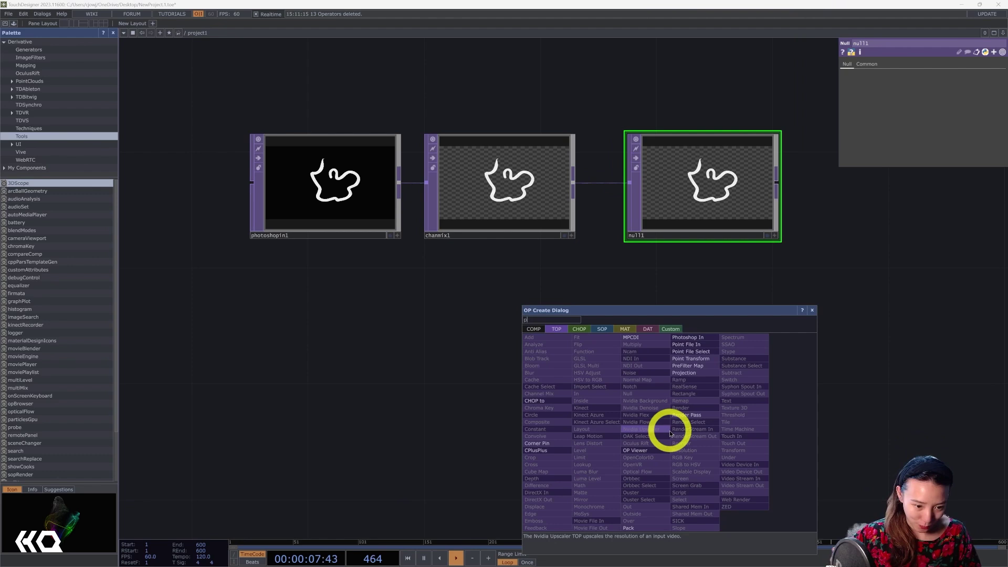
pyautogui.press('BackSpace')
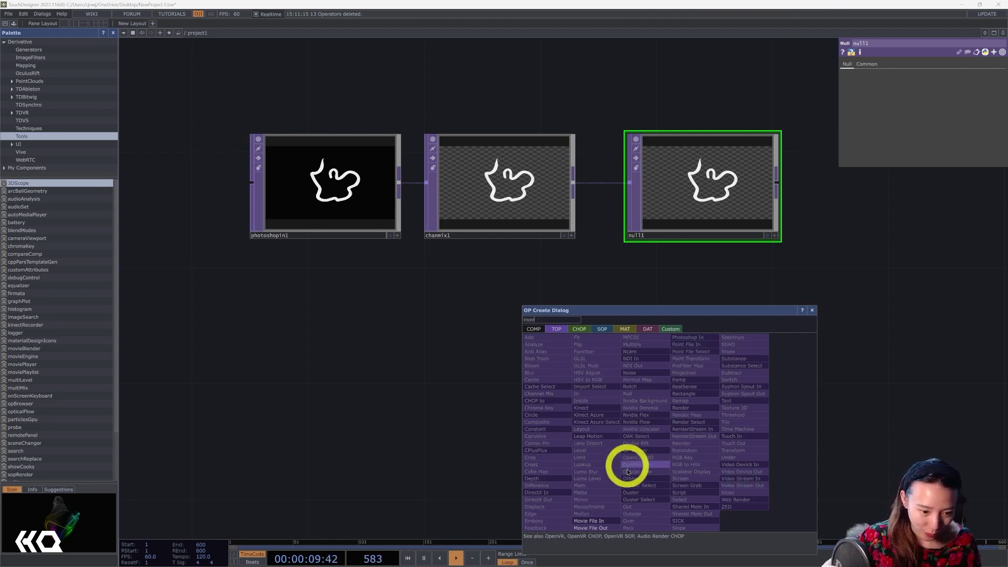
pyautogui.click(601, 521)
pyautogui.click(614, 333)
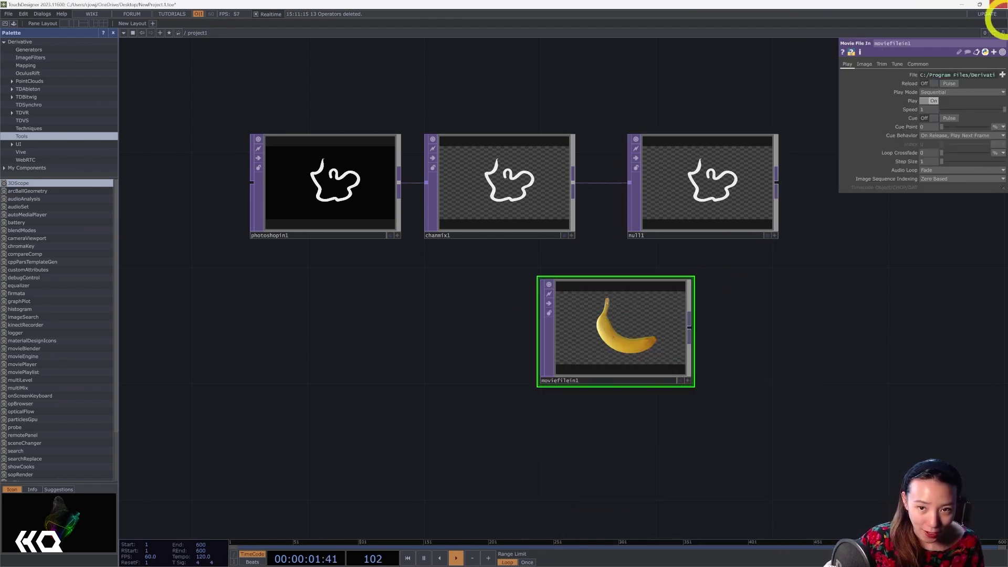
pyautogui.moveTo(536, 355); pyautogui.dragTo(724, 101)
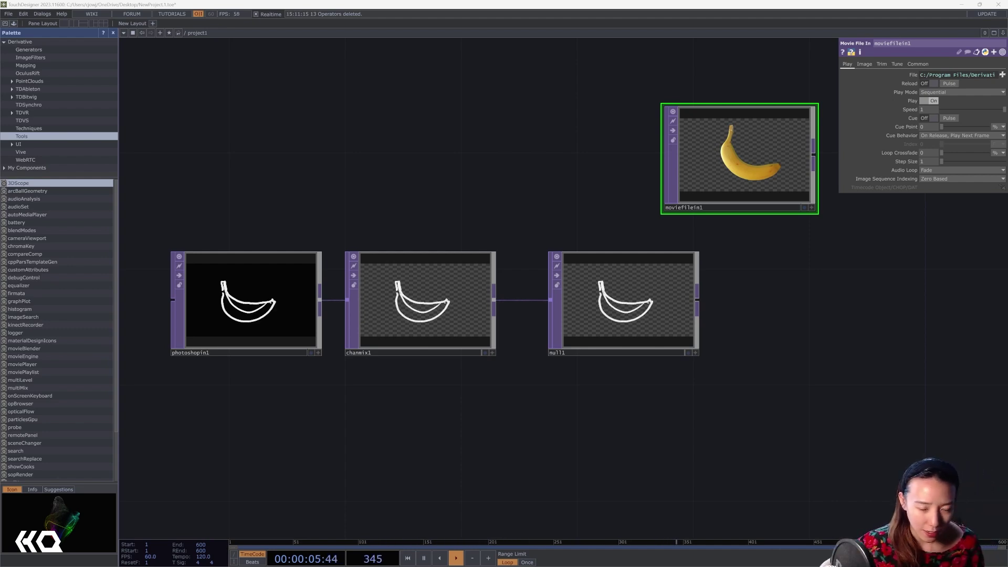
pyautogui.moveTo(842, 401); pyautogui.dragTo(682, 412)
pyautogui.moveTo(491, 297); pyautogui.dragTo(664, 327)
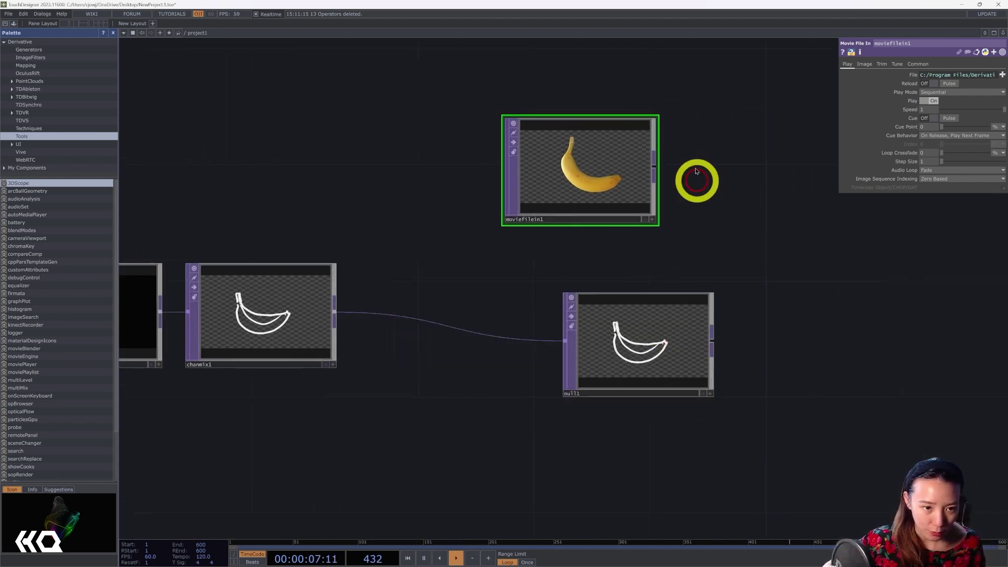
# Add an Over TOP, over1, and wire null1's outline and moviefilein1 into it.
pyautogui.rightClick(653, 167)
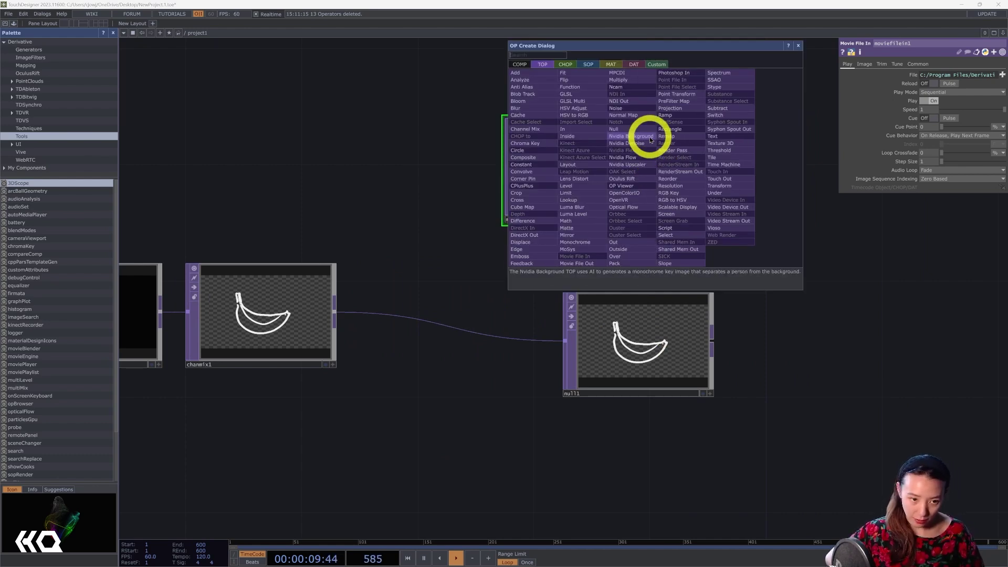
pyautogui.click(637, 253)
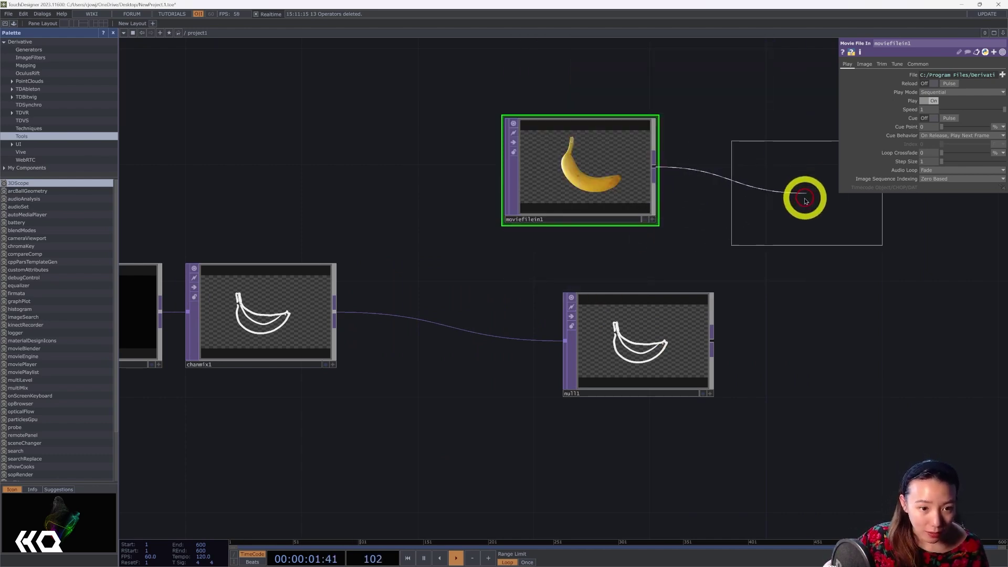
pyautogui.click(806, 200)
pyautogui.moveTo(713, 340); pyautogui.dragTo(738, 184)
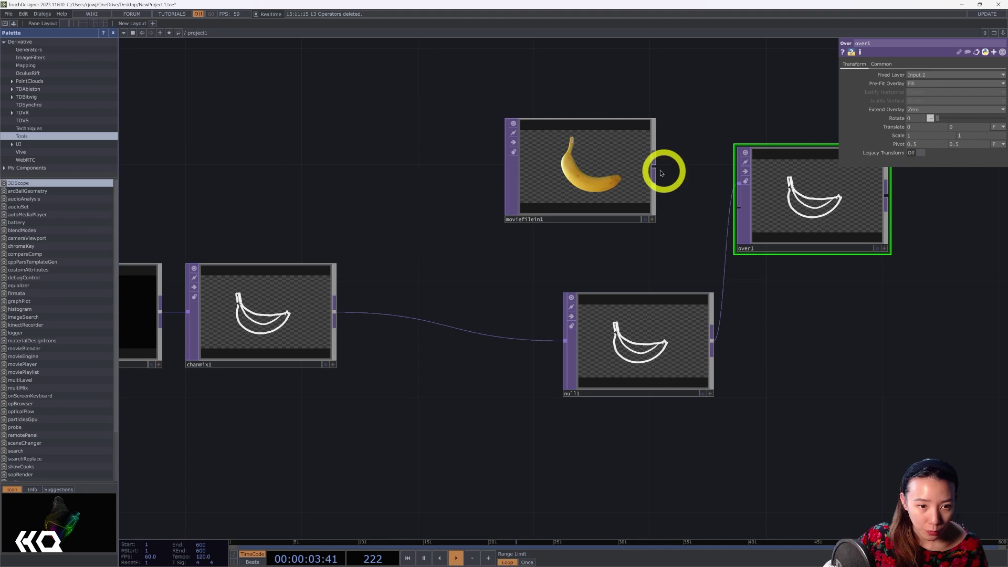
pyautogui.moveTo(661, 173); pyautogui.dragTo(733, 184)
pyautogui.moveTo(735, 110); pyautogui.dragTo(834, 141)
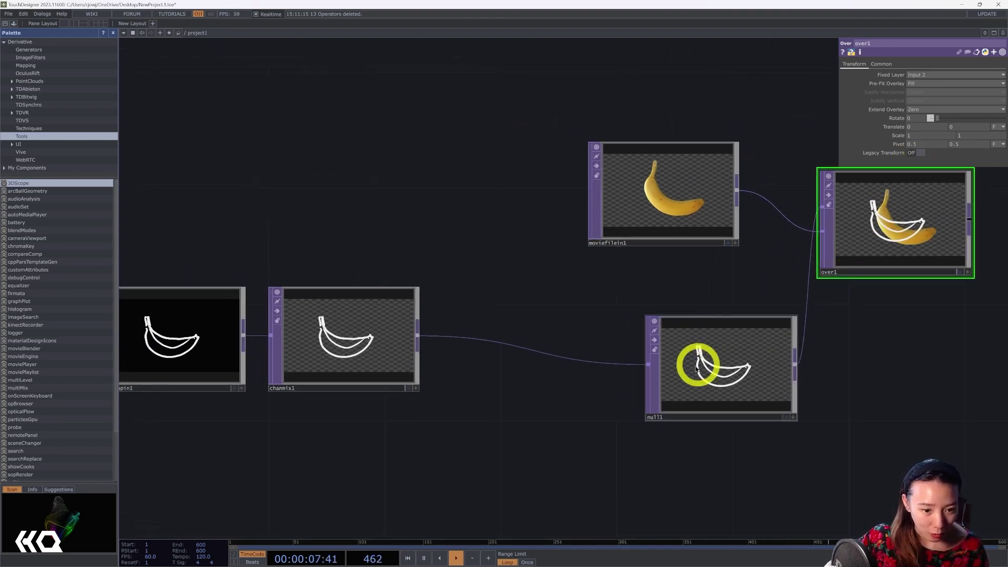
# Lock null1 to freeze the banana outline and add null2 fed from chanmix1.
pyautogui.click(654, 350)
pyautogui.moveTo(648, 351); pyautogui.dragTo(763, 363)
pyautogui.press('Tab')
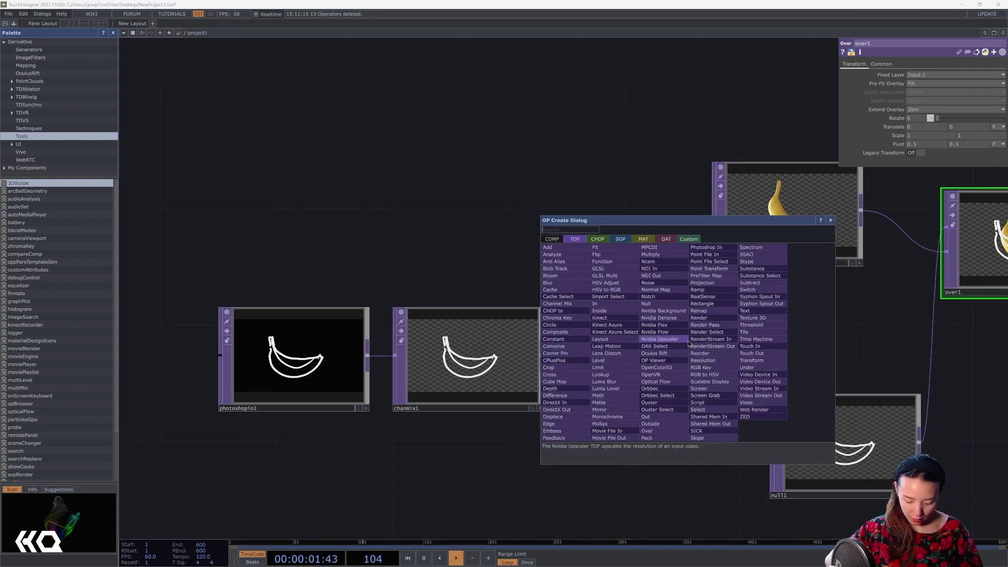
pyautogui.write('null')
pyautogui.click(656, 305)
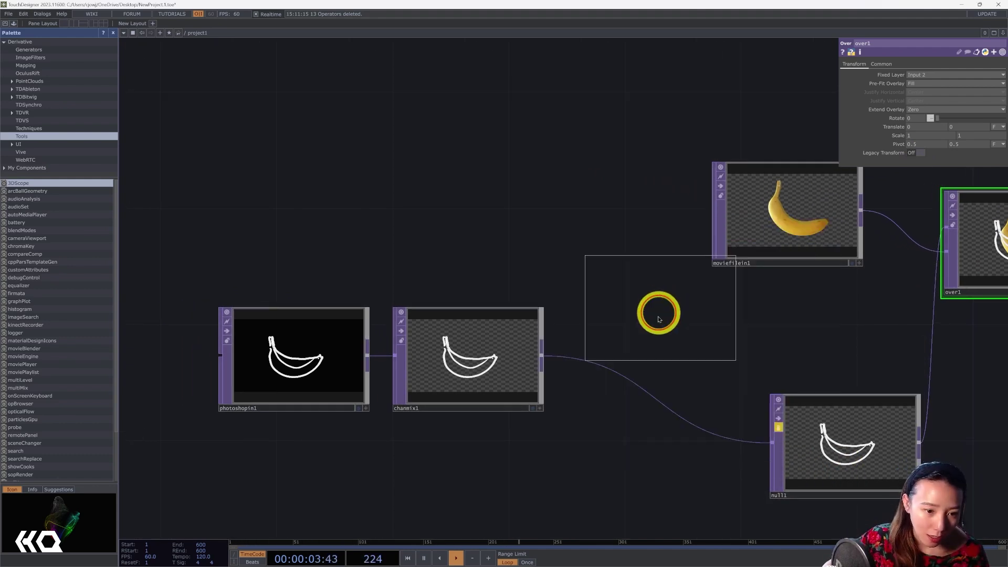
pyautogui.click(660, 336)
pyautogui.moveTo(547, 362); pyautogui.dragTo(592, 328)
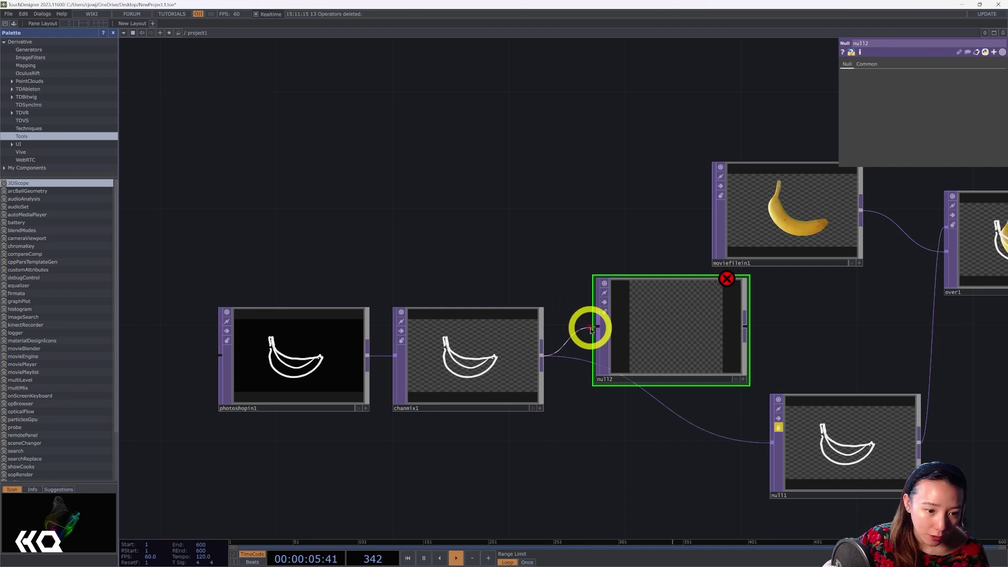
# Delete the chanmix1→null1 wire and move null2 below null1.
pyautogui.click(732, 441)
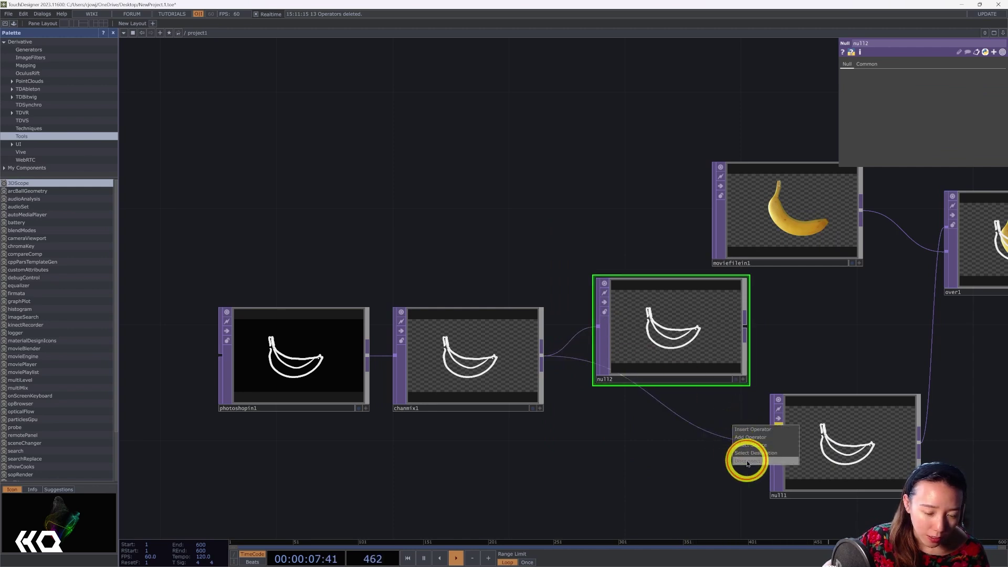
pyautogui.click(747, 460)
pyautogui.hscroll(3, 808, 381)
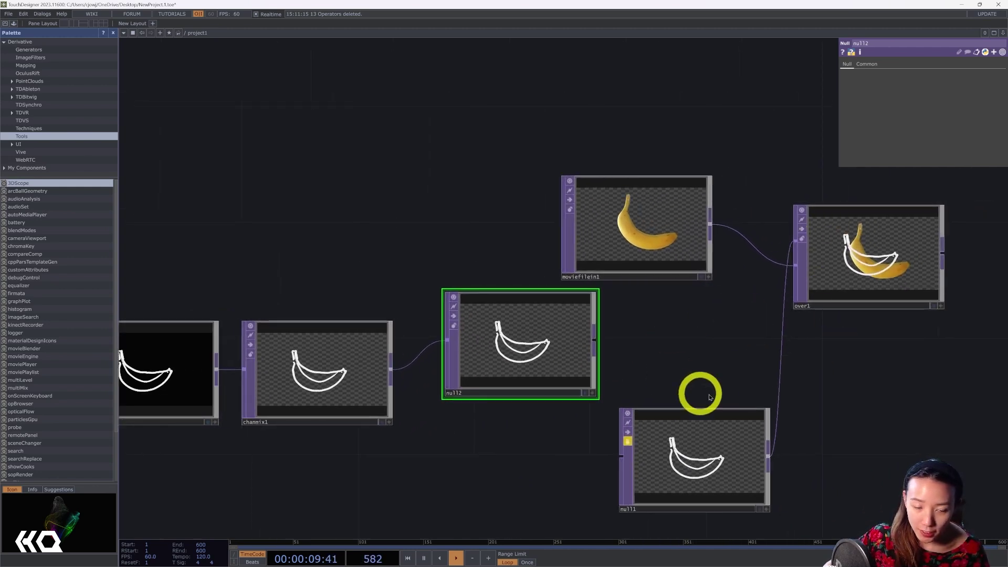
pyautogui.scroll(-3, 718, 299)
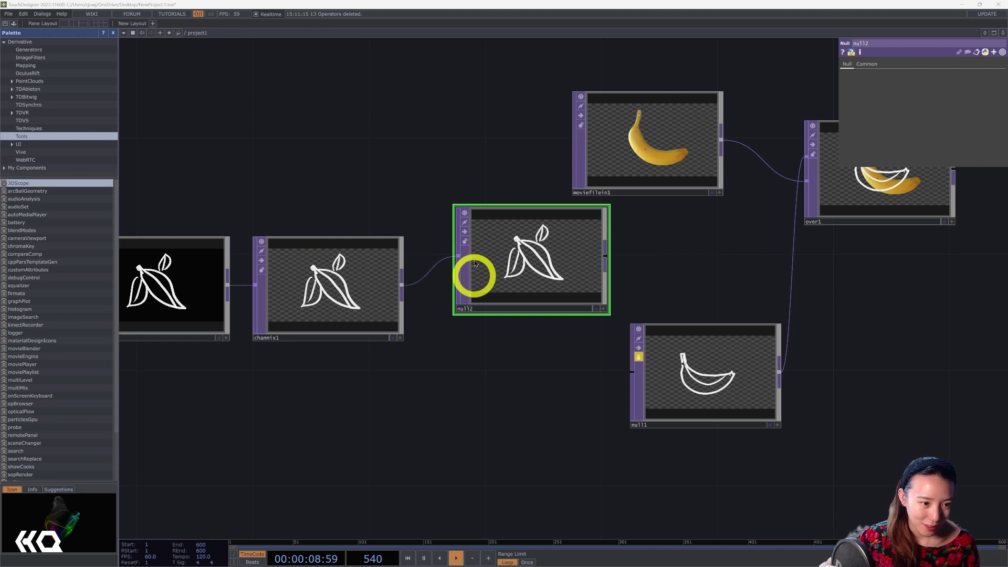
pyautogui.moveTo(466, 234); pyautogui.dragTo(715, 513)
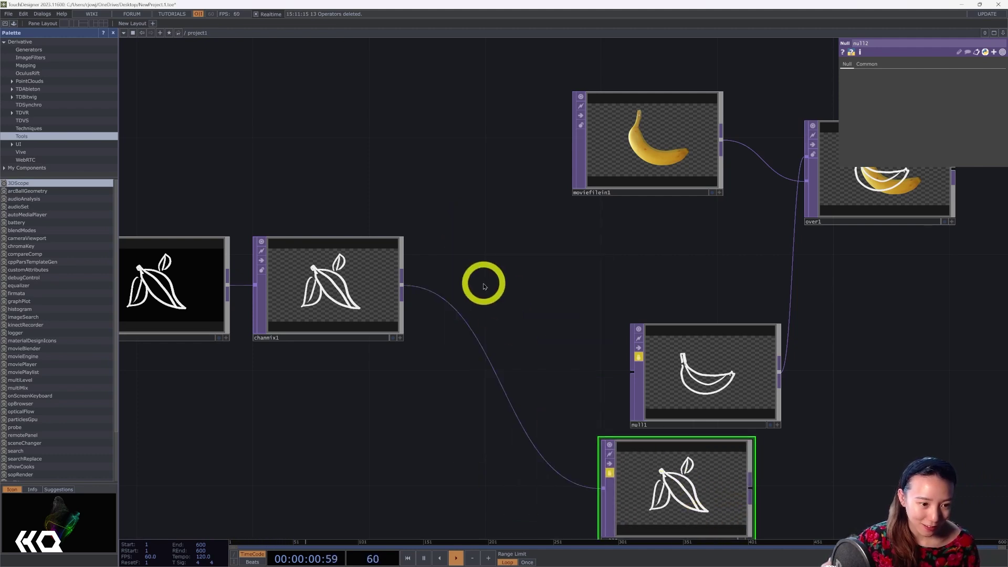
# Add a third Null, null3, fed from chanmix1.
pyautogui.press('Tab')
pyautogui.write('nul')
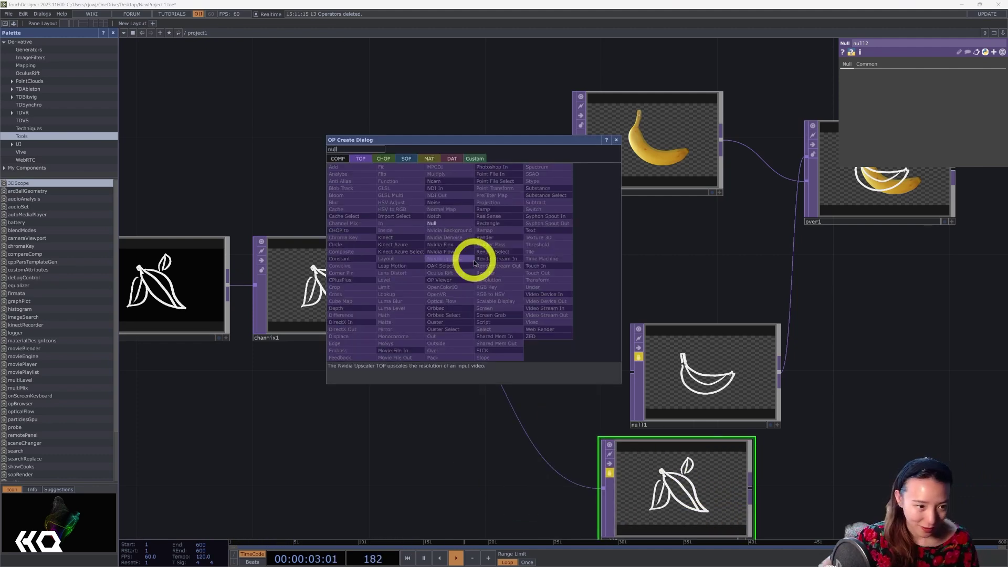
pyautogui.write('l')
pyautogui.press('Return')
pyautogui.click(530, 260)
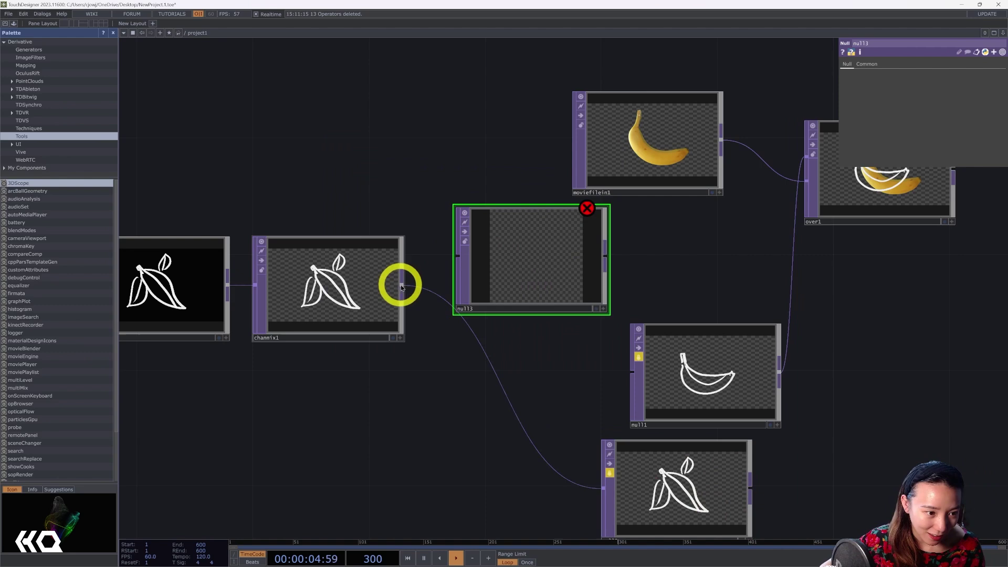
pyautogui.moveTo(402, 288); pyautogui.dragTo(460, 257)
pyautogui.moveTo(675, 257); pyautogui.dragTo(464, 200)
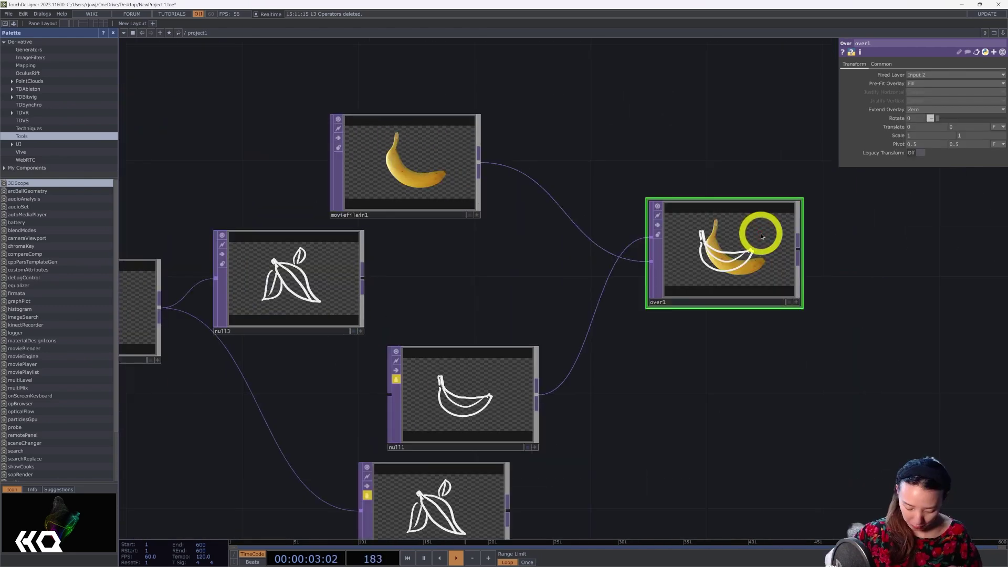
# Replace over1 with a Composite TOP, comp1, using the Over operation.
pyautogui.press('Delete')
pyautogui.press('Tab')
pyautogui.write('c')
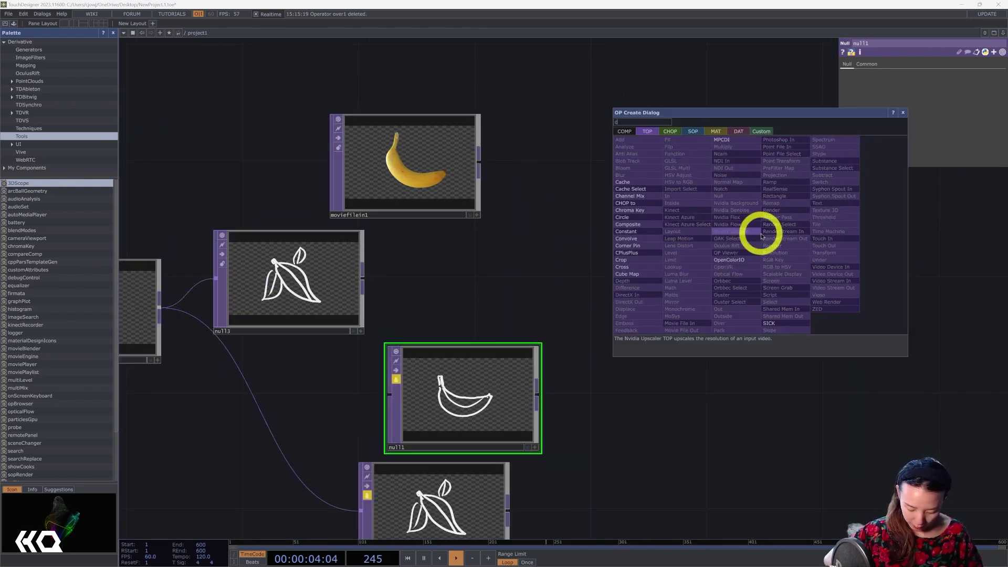
pyautogui.write('om')
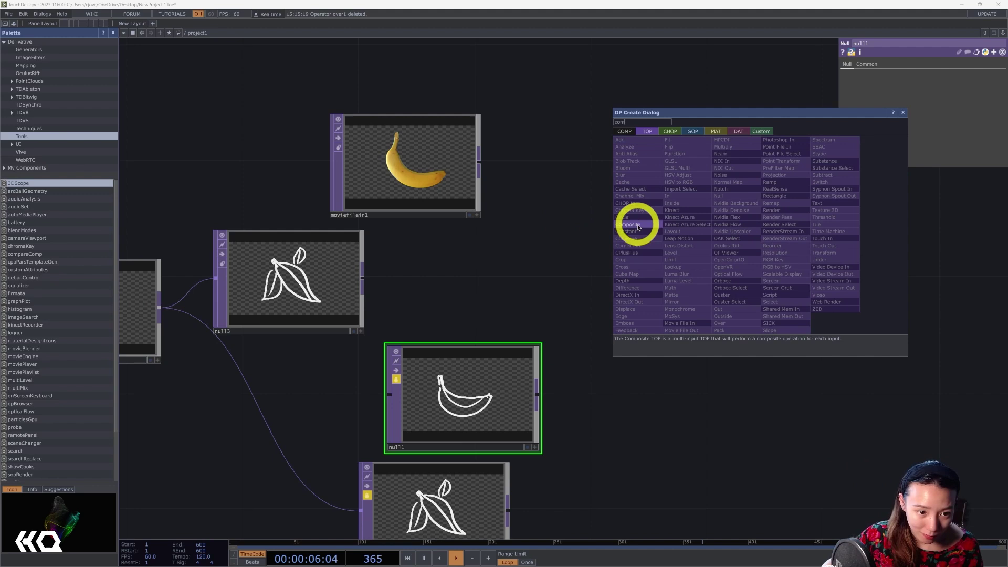
pyautogui.click(639, 226)
pyautogui.click(591, 203)
pyautogui.click(936, 109)
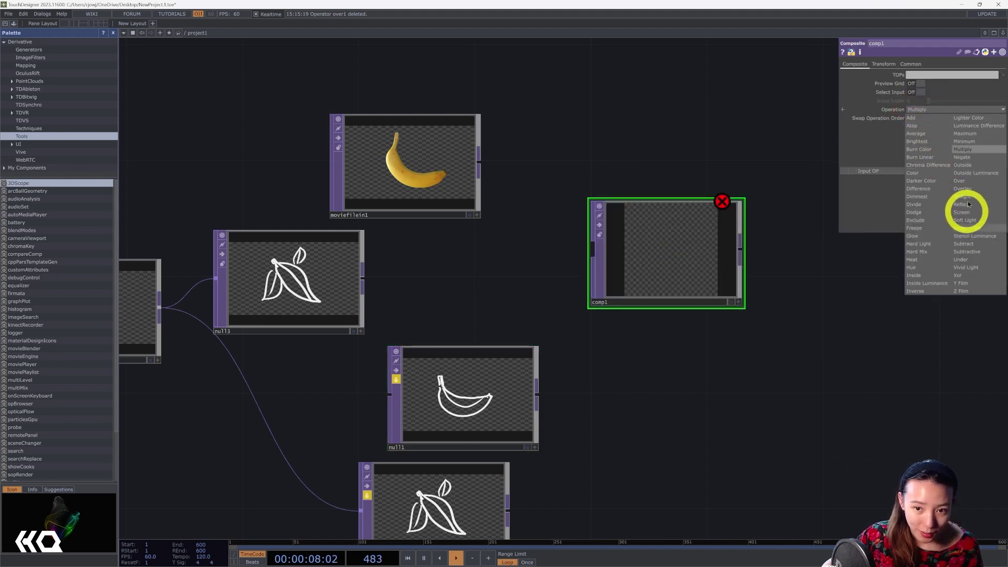
pyautogui.click(960, 181)
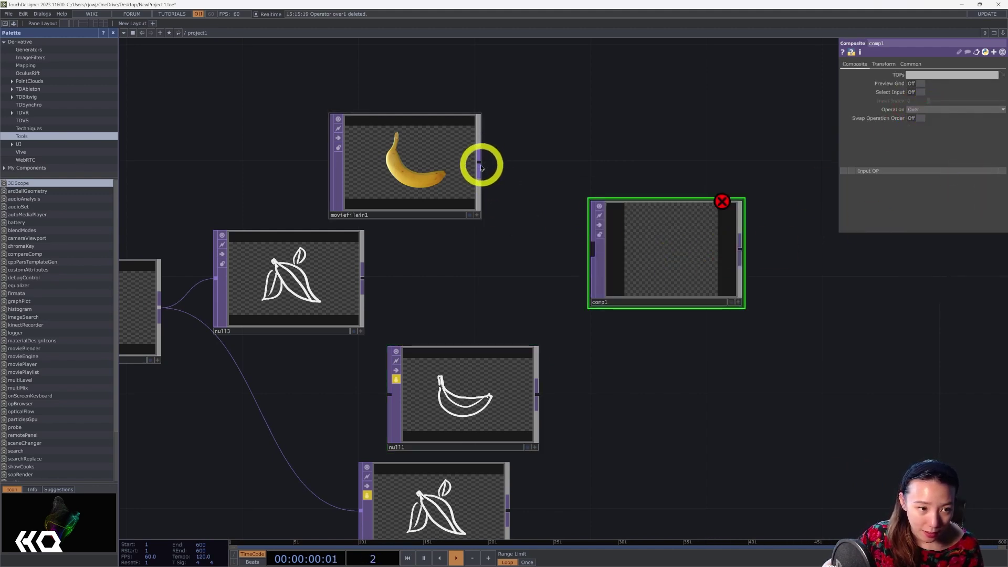
# Wire moviefilein1, null1 and null2 into comp1, with null2 as the top input.
pyautogui.moveTo(481, 167); pyautogui.dragTo(594, 243)
pyautogui.moveTo(536, 395); pyautogui.dragTo(603, 243)
pyautogui.scroll(-3, 609, 294)
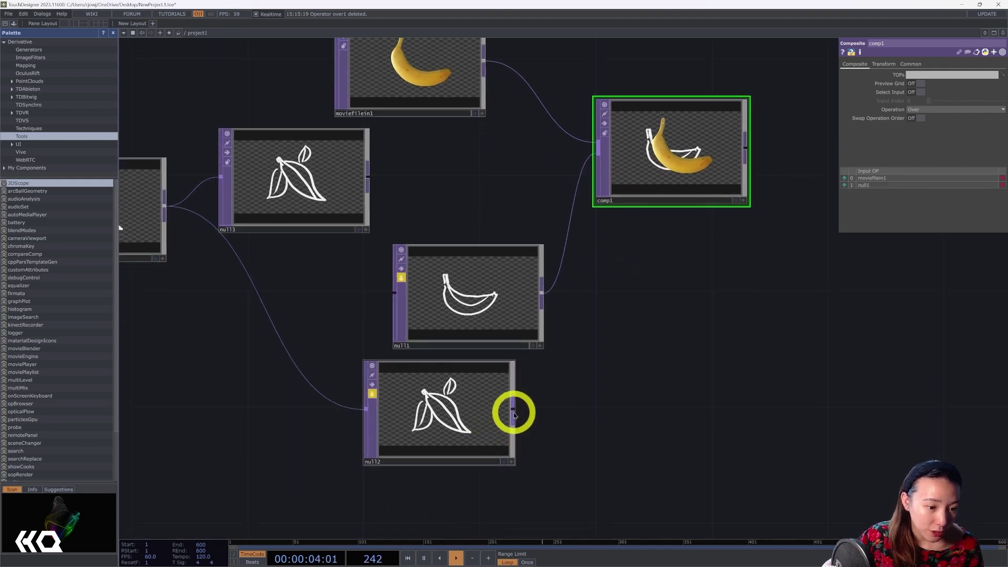
pyautogui.moveTo(514, 415); pyautogui.dragTo(600, 167)
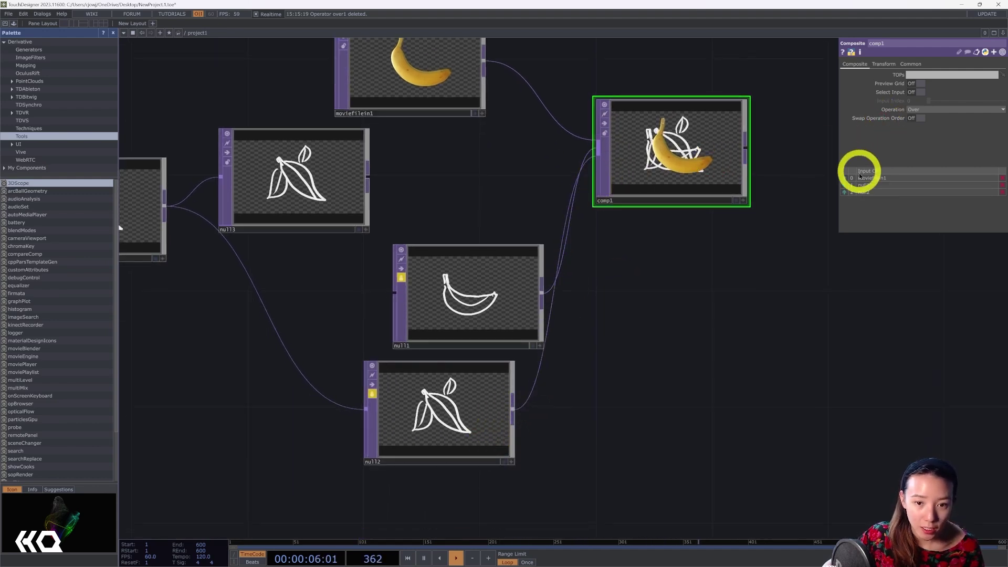
pyautogui.moveTo(843, 198); pyautogui.dragTo(844, 178)
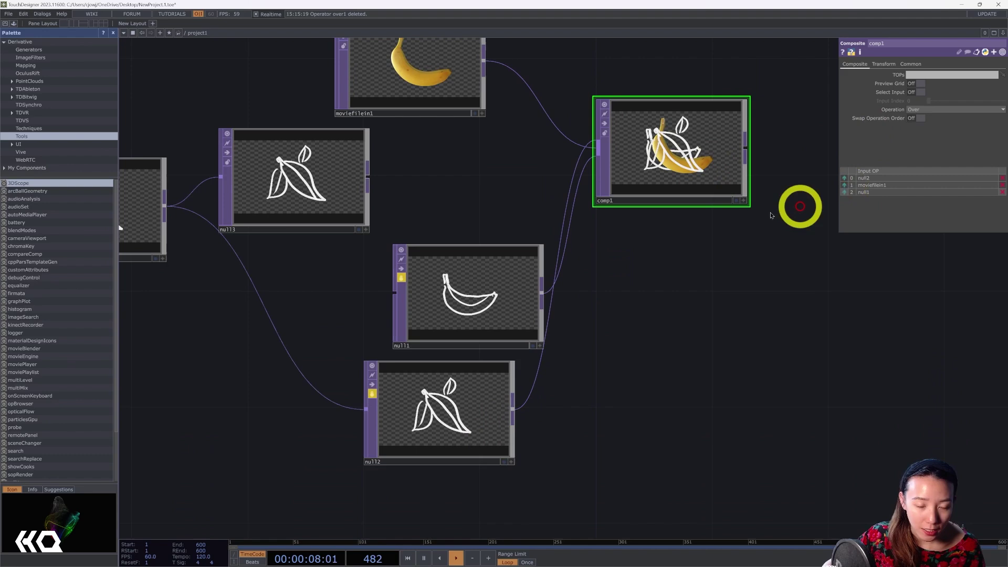
# Rearrange comp1, the banana movie node and null1 into a tidy layout.
pyautogui.moveTo(737, 194); pyautogui.dragTo(851, 251)
pyautogui.press('h')
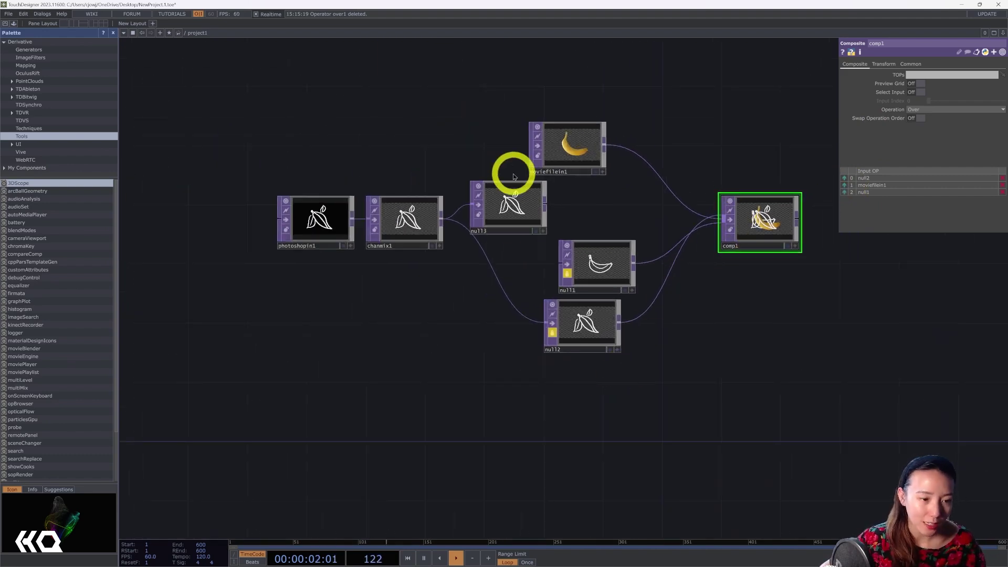
pyautogui.moveTo(551, 140); pyautogui.dragTo(637, 101)
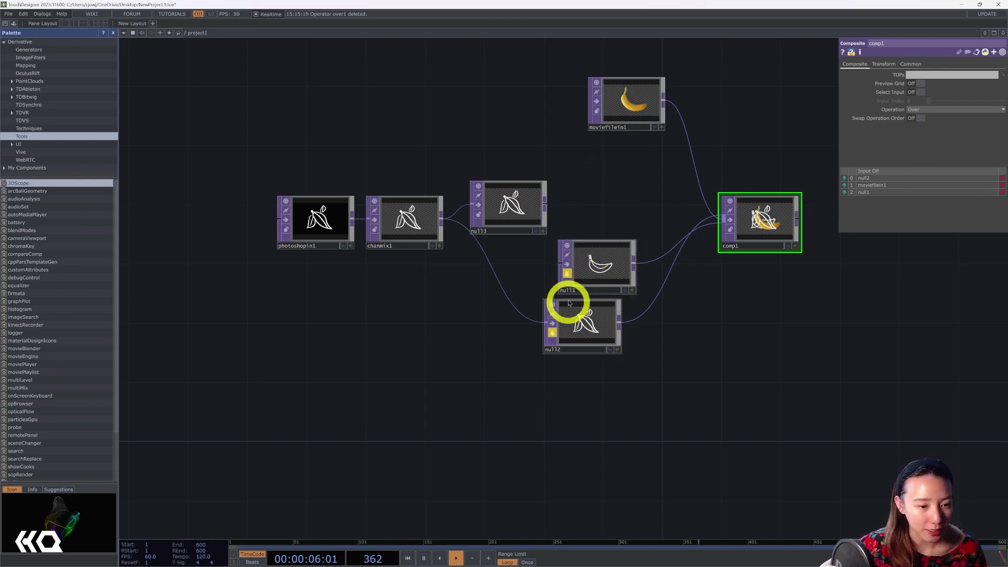
pyautogui.moveTo(604, 266); pyautogui.dragTo(589, 236)
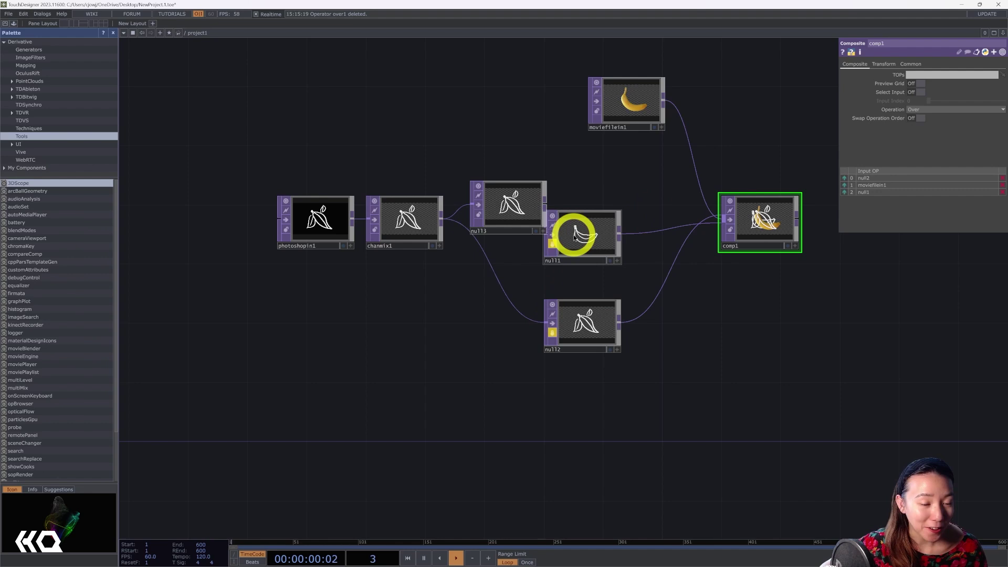
pyautogui.moveTo(581, 233); pyautogui.dragTo(552, 248)
pyautogui.scroll(5, 596, 265)
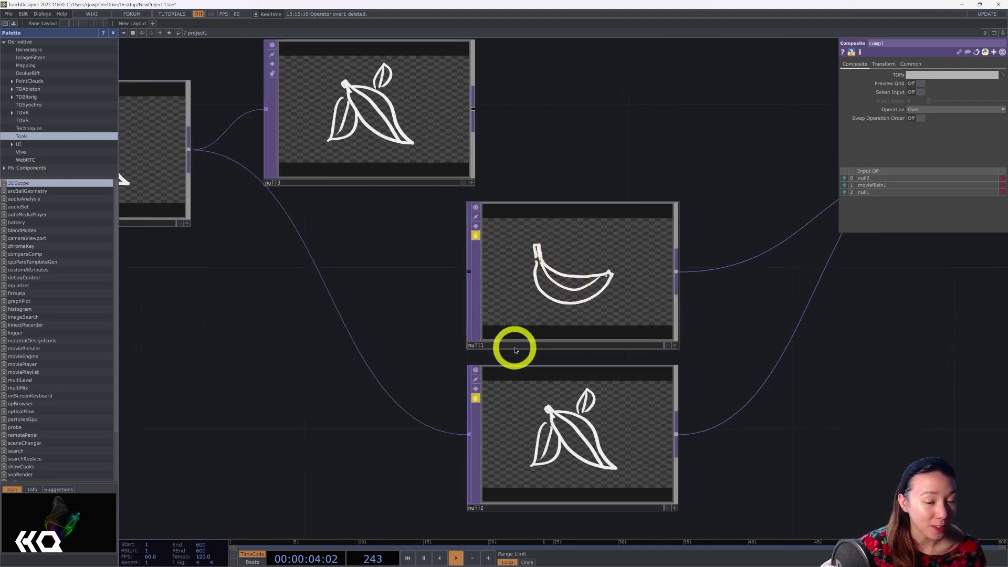
pyautogui.rightClick(593, 262)
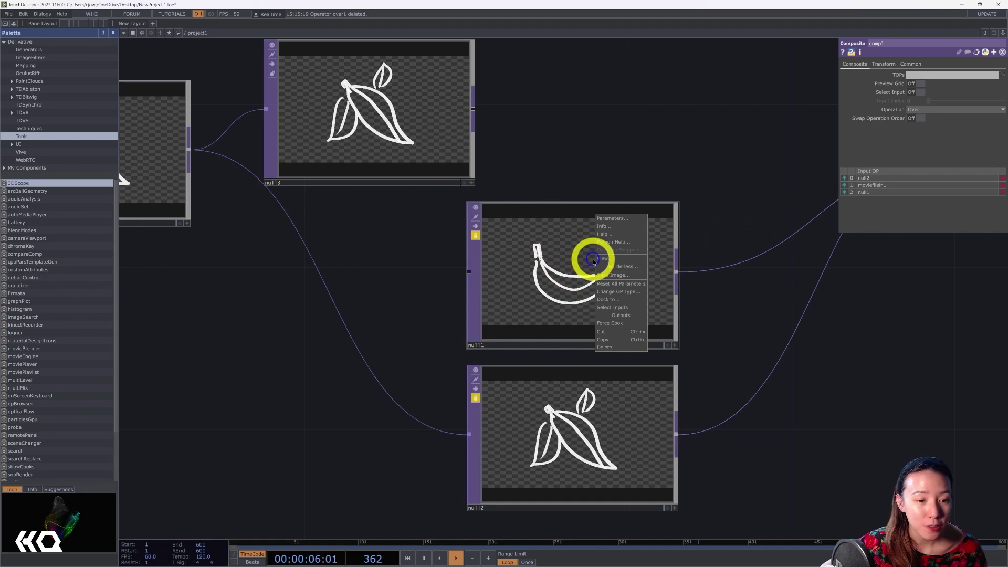
pyautogui.click(630, 275)
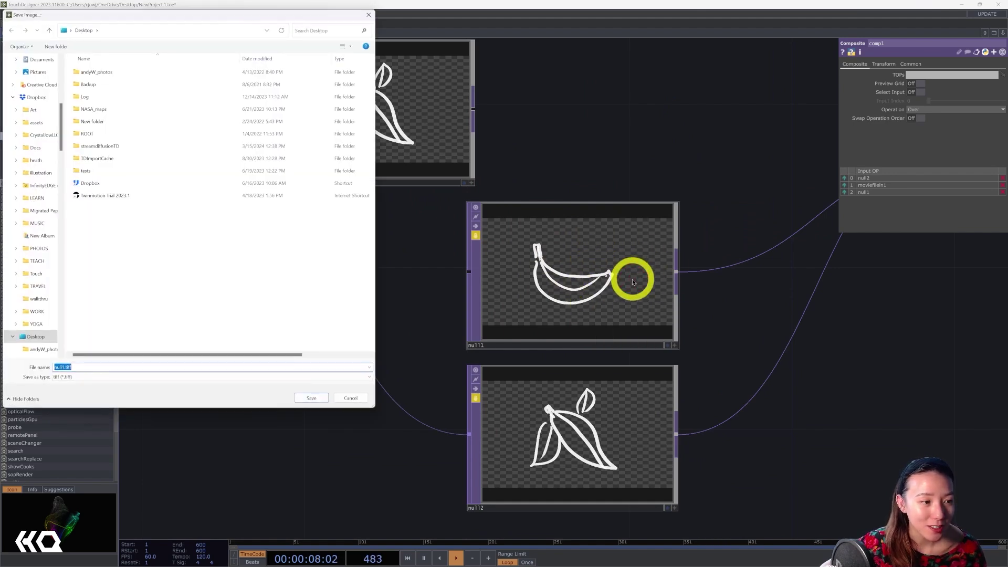
pyautogui.click(503, 249)
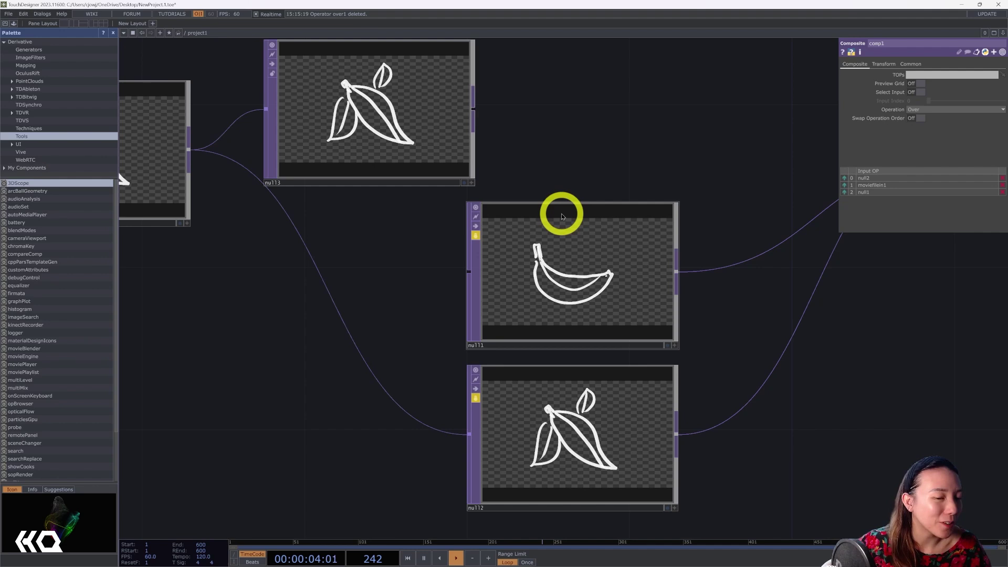
pyautogui.scroll(-5, 573, 200)
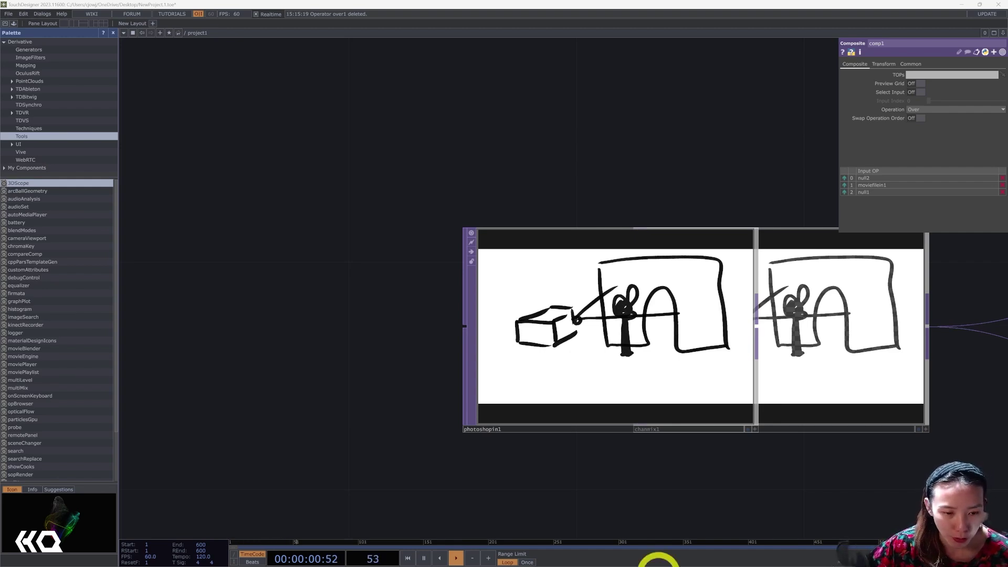
# Drag photoshopin1 well to the left, clear of chanmix1.
pyautogui.moveTo(665, 299); pyautogui.dragTo(517, 322)
pyautogui.moveTo(660, 175); pyautogui.dragTo(509, 190)
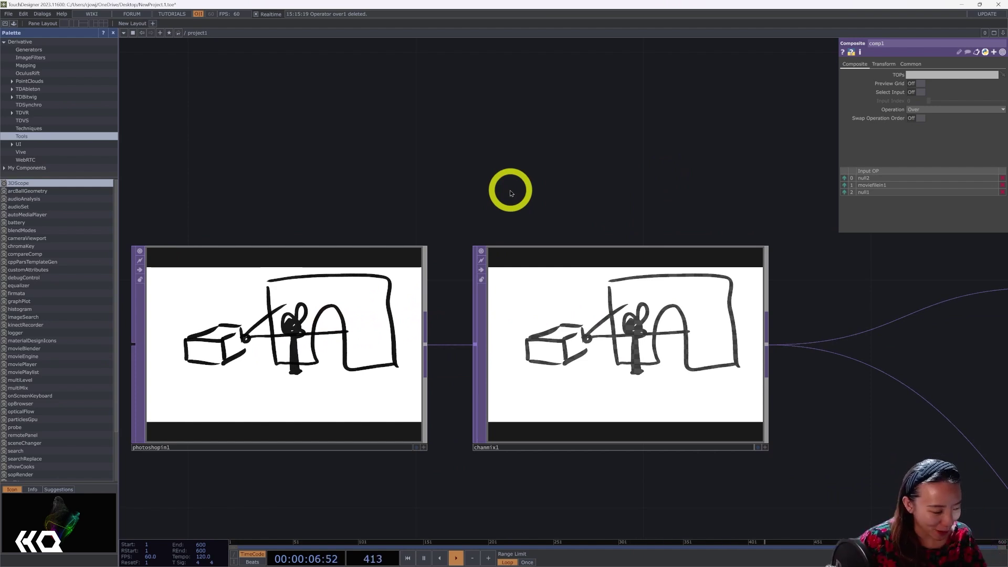
# Add moviefilein2 loading the Jellybeans.1.jpg sample image and position it in the network.
pyautogui.press('h')
pyautogui.press('Tab')
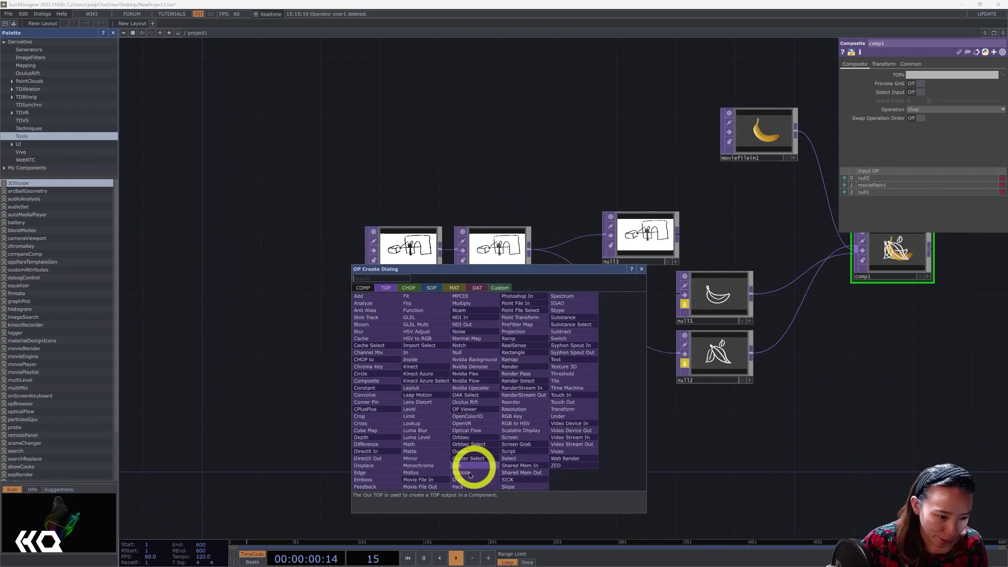
pyautogui.click(418, 480)
pyautogui.click(433, 370)
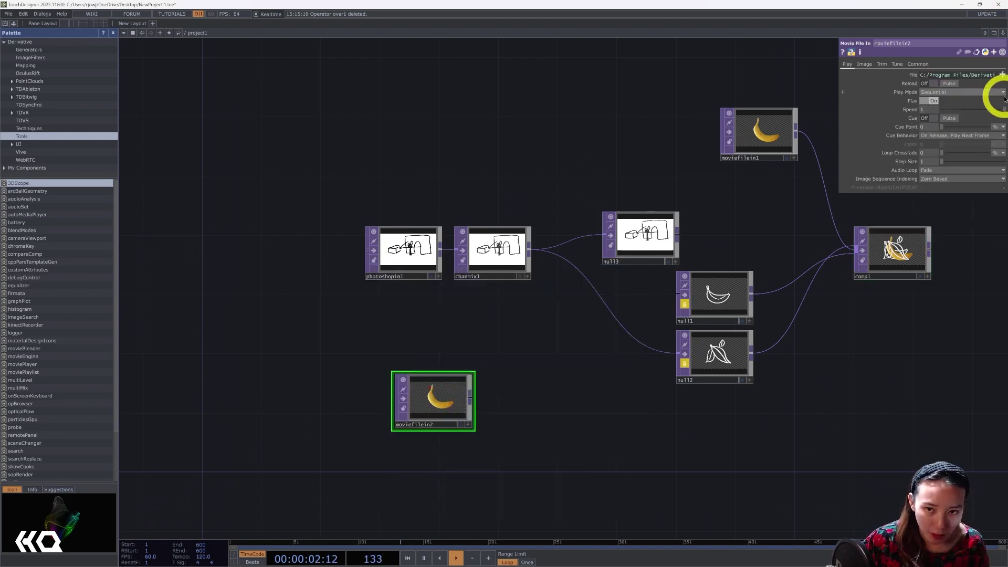
pyautogui.click(1002, 75)
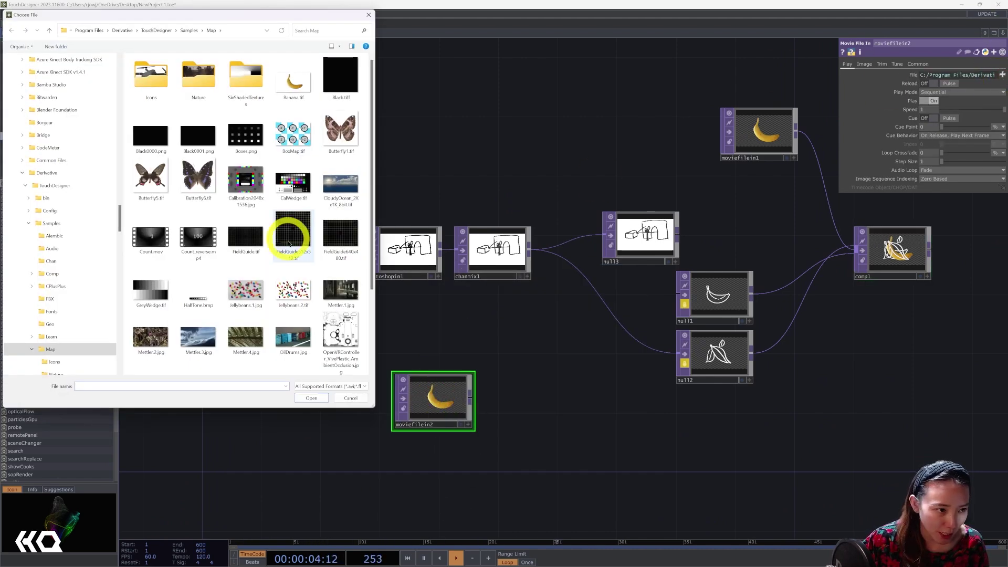
pyautogui.scroll(-2, 326, 199)
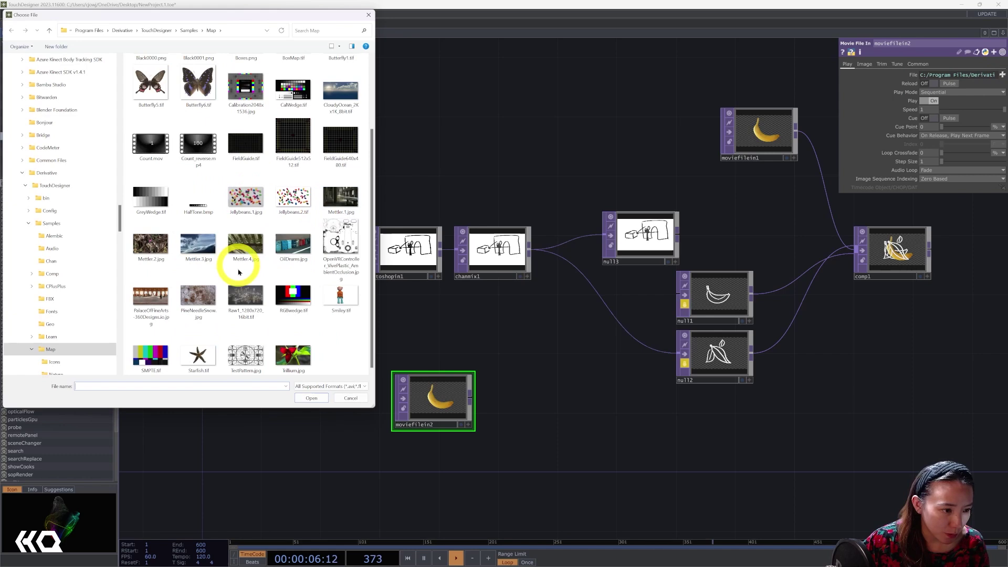
pyautogui.click(245, 198)
pyautogui.click(311, 398)
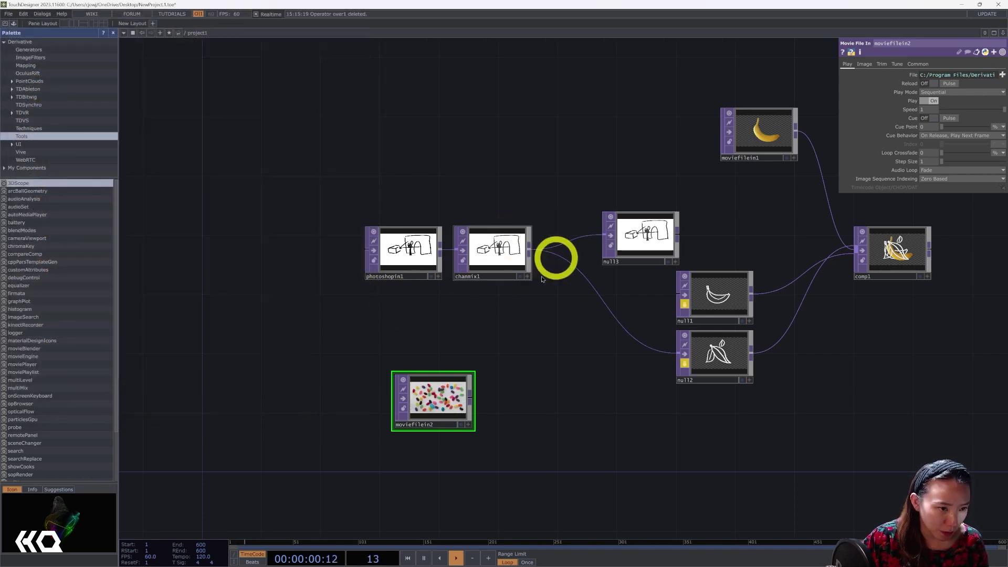
pyautogui.moveTo(472, 416); pyautogui.dragTo(428, 385)
pyautogui.scroll(5, 434, 312)
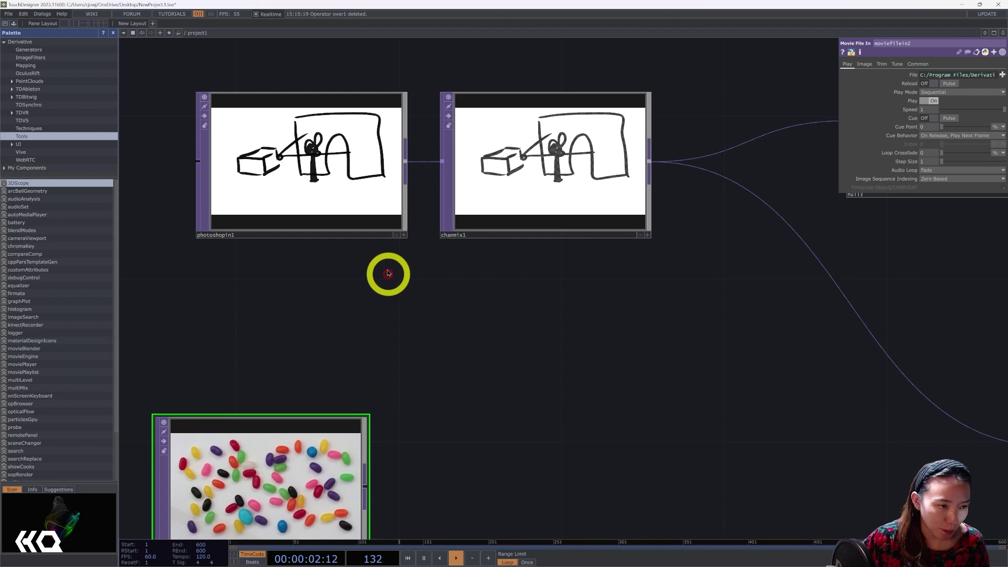
# Add a Multiply node, multiply1, and wire chanmix1 and the jellybeans moviefilein2 into it.
pyautogui.scroll(-3, 387, 273)
pyautogui.click(342, 198)
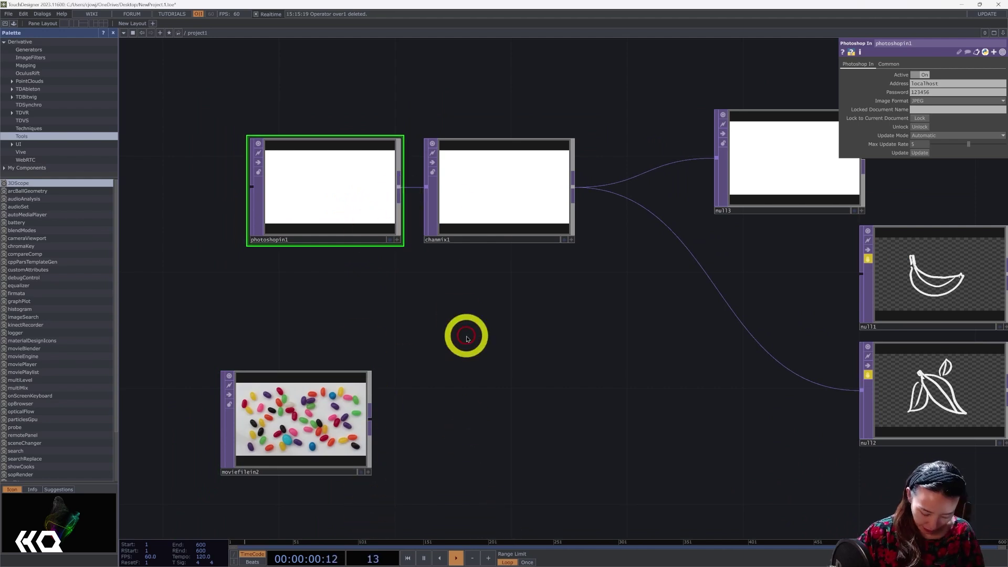
pyautogui.press('Tab')
pyautogui.write('mul')
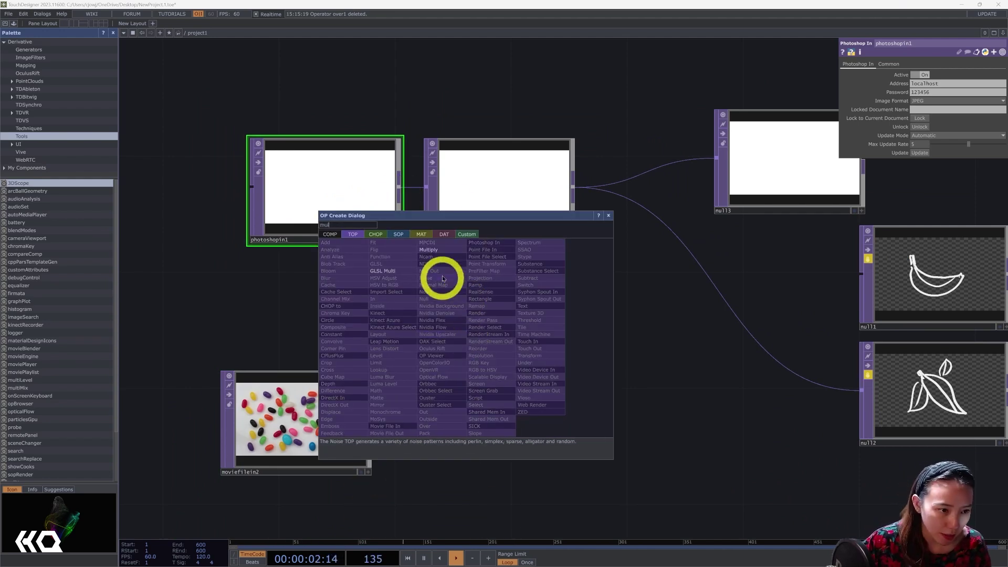
pyautogui.click(428, 249)
pyautogui.click(531, 399)
pyautogui.moveTo(318, 211); pyautogui.dragTo(235, 210)
pyautogui.moveTo(548, 195); pyautogui.dragTo(453, 376)
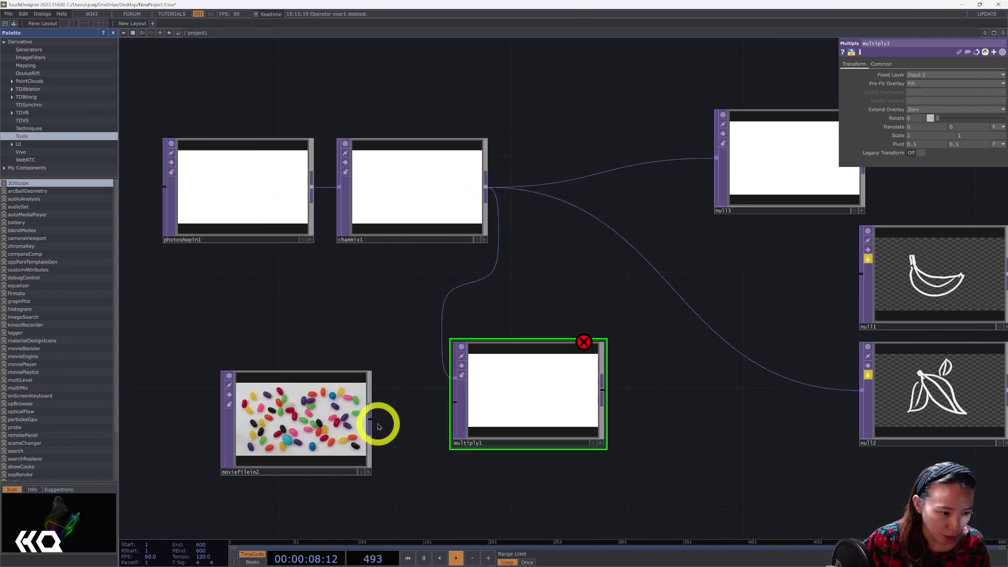
pyautogui.moveTo(374, 419); pyautogui.dragTo(455, 402)
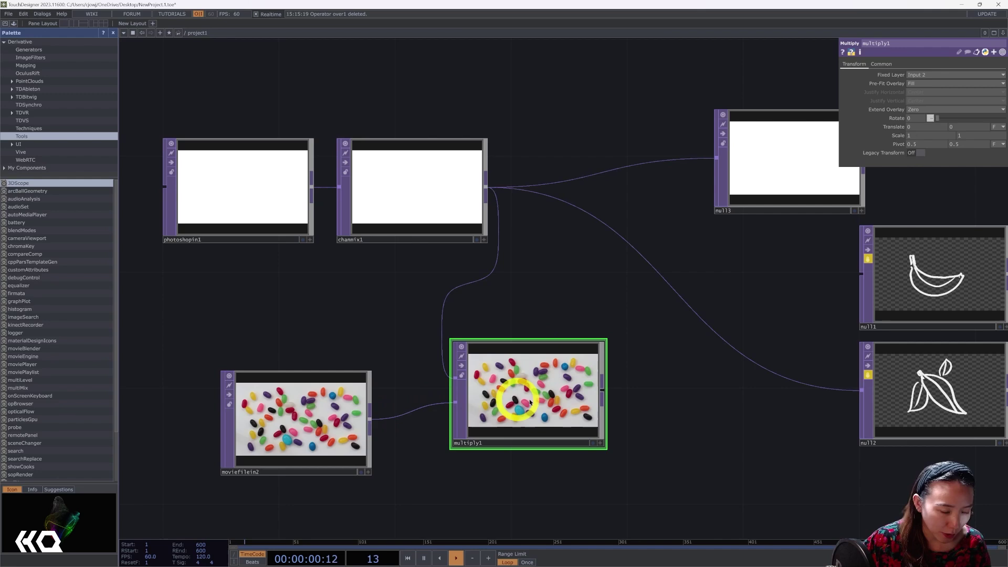
pyautogui.moveTo(547, 401); pyautogui.dragTo(517, 430)
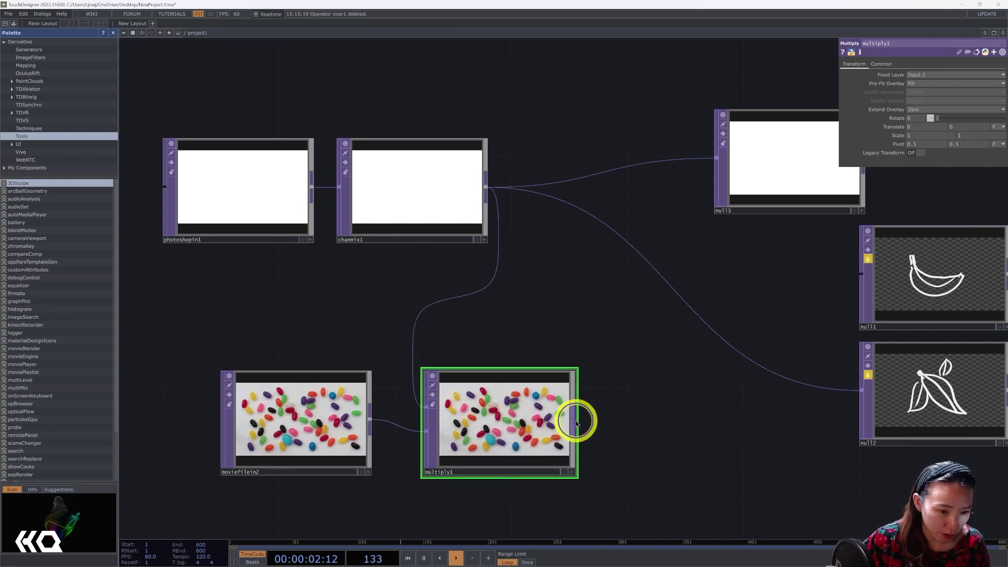
# End multiply1 with a new Null, null4, deleting the mistakenly added Notch.
pyautogui.rightClick(577, 424)
pyautogui.write('nul')
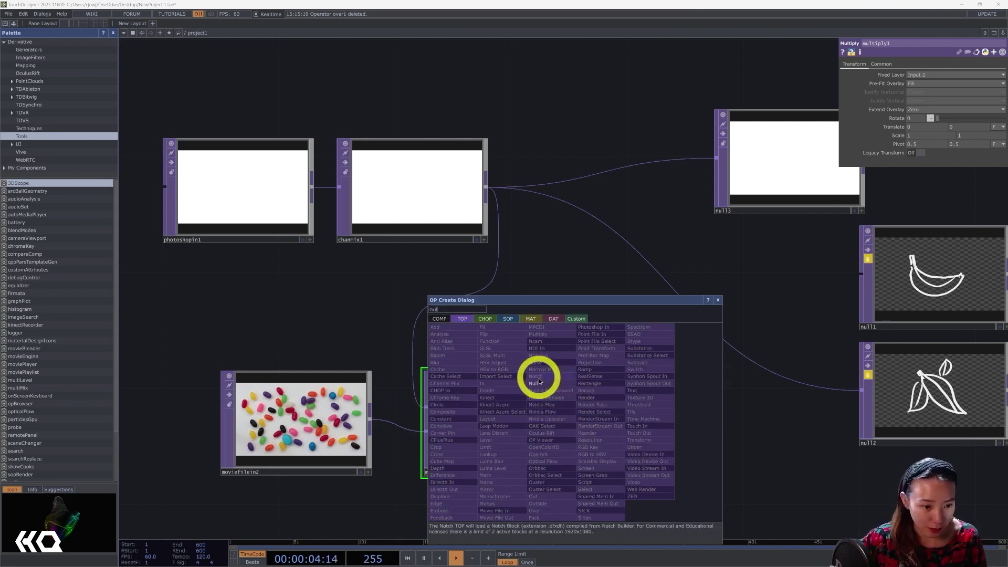
pyautogui.click(541, 379)
pyautogui.click(703, 421)
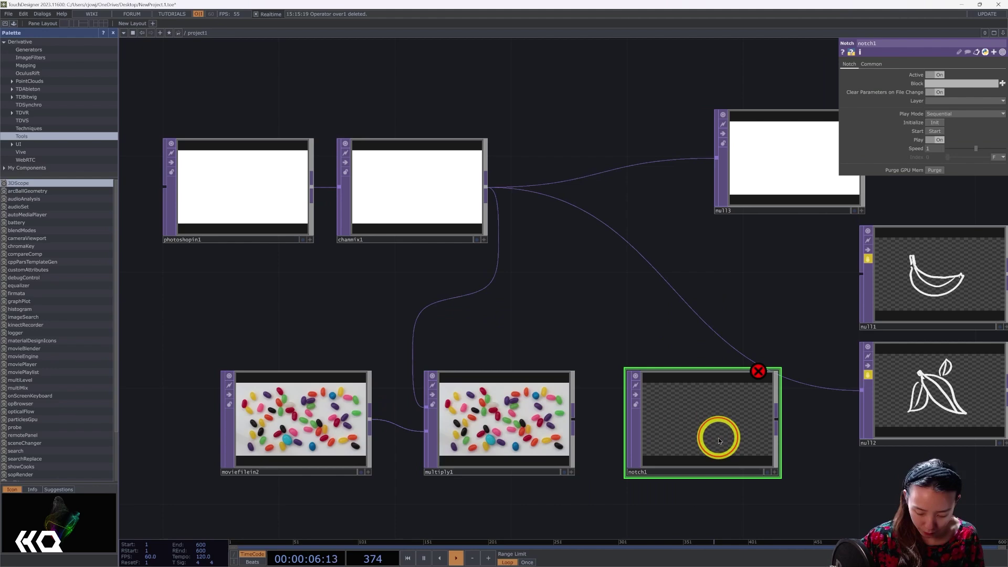
pyautogui.press('Delete')
pyautogui.rightClick(575, 428)
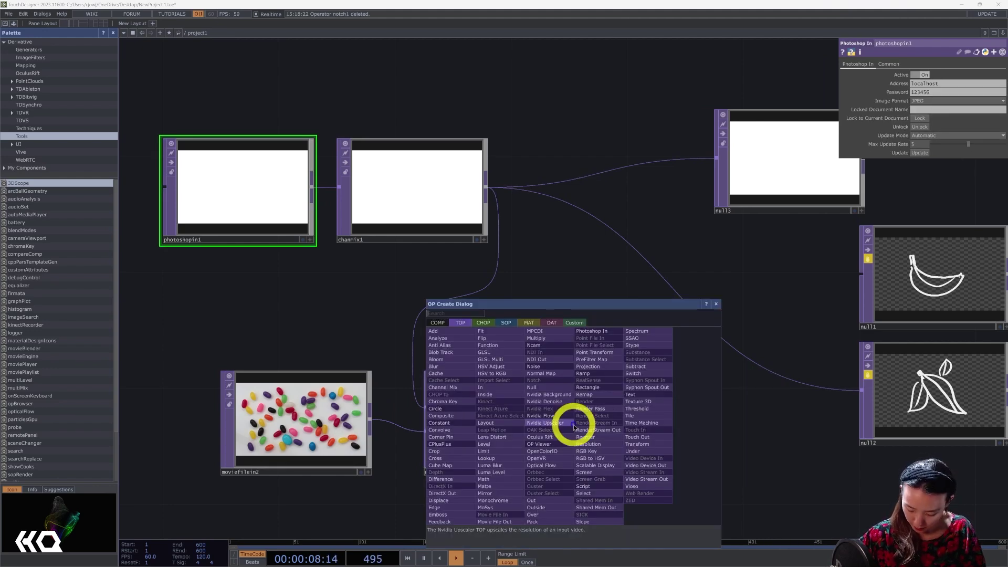
pyautogui.click(535, 392)
pyautogui.click(697, 416)
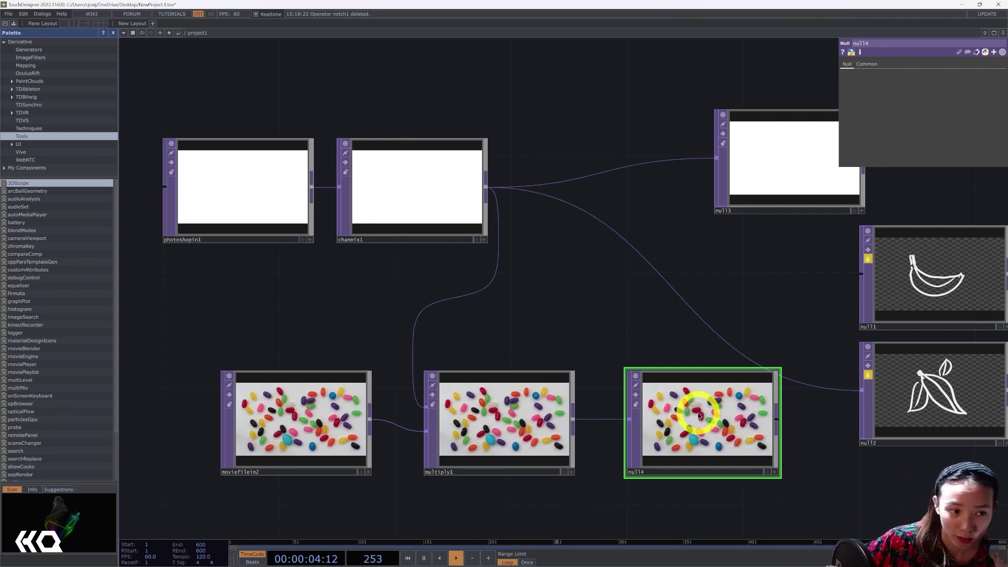
pyautogui.moveTo(558, 326); pyautogui.dragTo(641, 412)
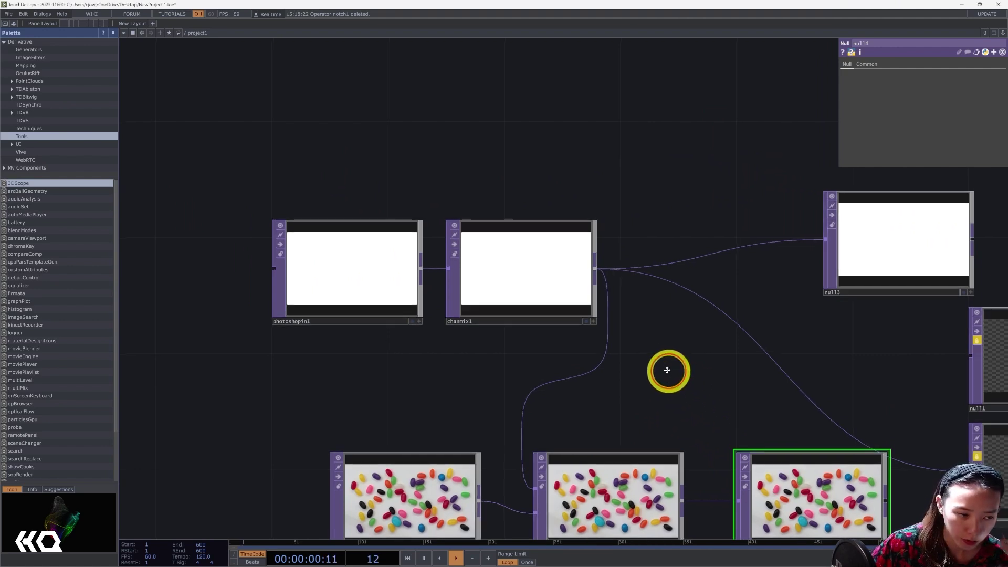
# Pan and zoom the network view over the Photoshop and multiply nodes.
pyautogui.moveTo(688, 377); pyautogui.dragTo(666, 366)
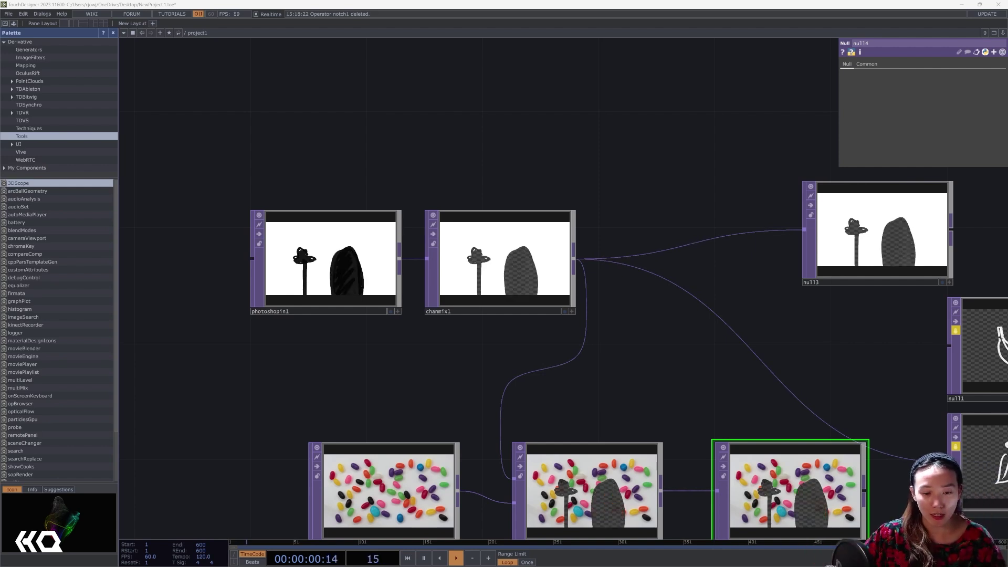
pyautogui.scroll(-5, 691, 376)
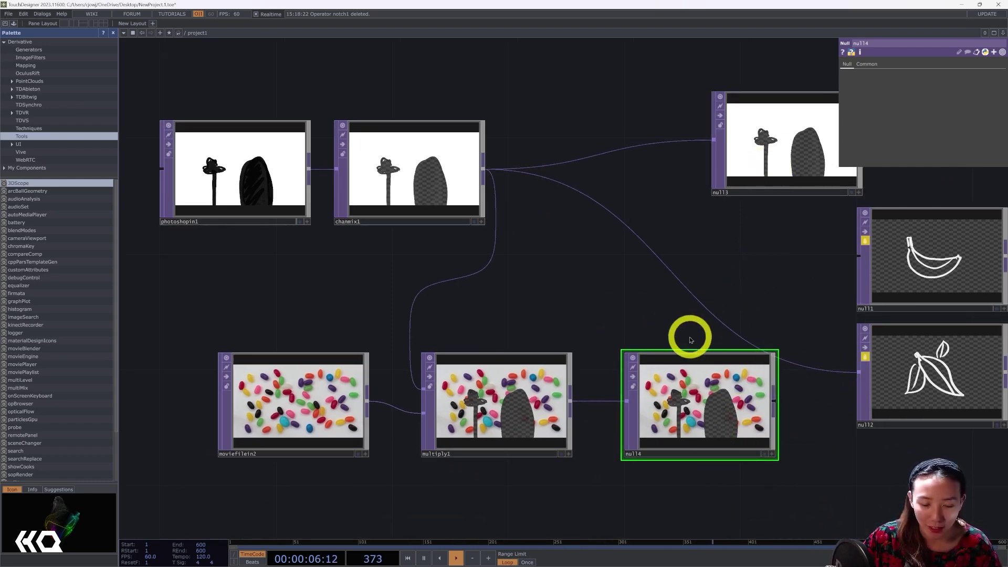
pyautogui.moveTo(637, 286); pyautogui.dragTo(596, 263)
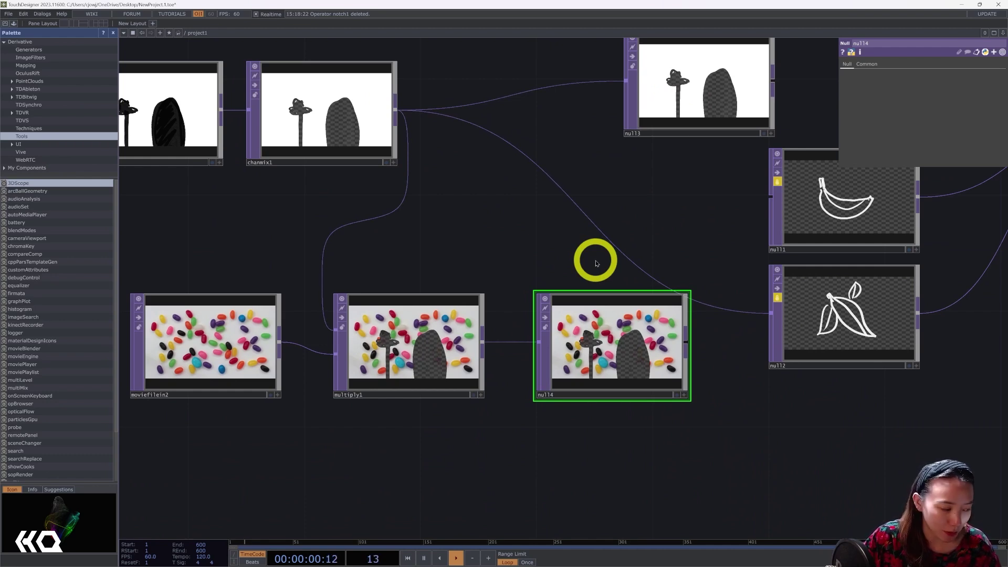
# Frame all nodes and move photoshopin1 and chanmix1 below the multiply chain.
pyautogui.press('h')
pyautogui.moveTo(450, 264); pyautogui.dragTo(446, 484)
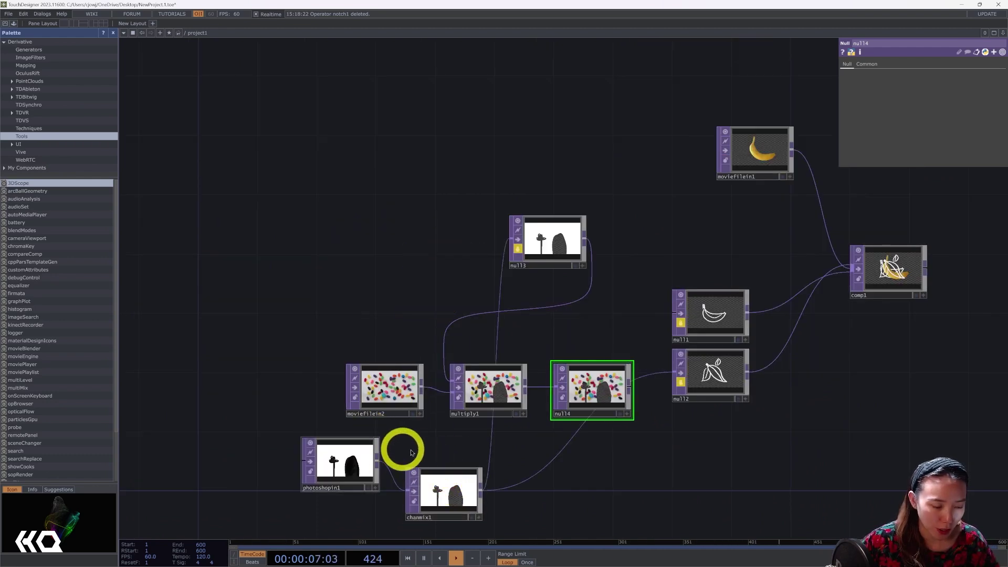
pyautogui.moveTo(400, 448); pyautogui.dragTo(387, 376)
pyautogui.moveTo(342, 384); pyautogui.dragTo(342, 439)
pyautogui.moveTo(462, 433); pyautogui.dragTo(459, 459)
# Add a Null, null5, after chanmix1 to show the live squiggle.
pyautogui.rightClick(458, 458)
pyautogui.write('nu')
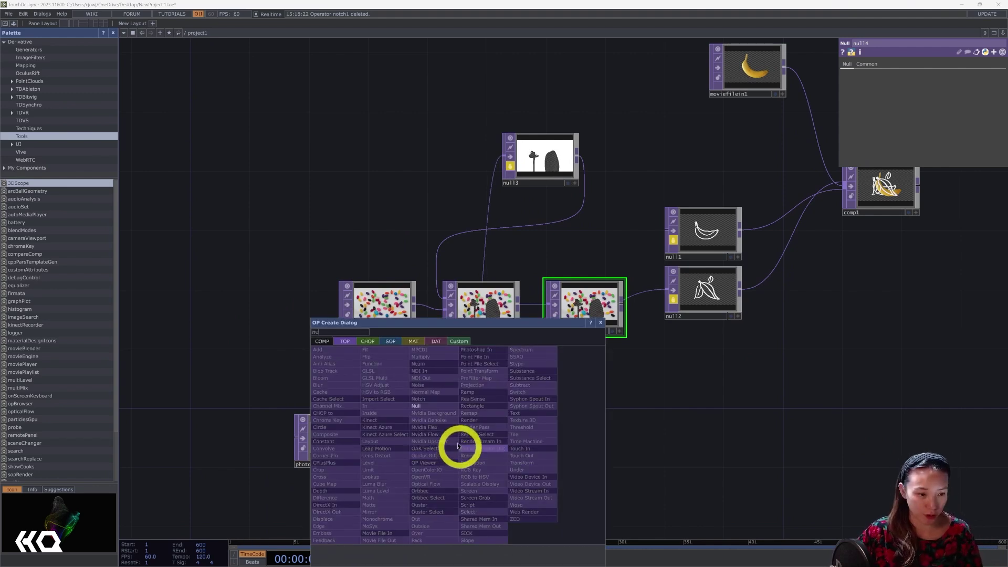
pyautogui.click(426, 409)
pyautogui.click(540, 450)
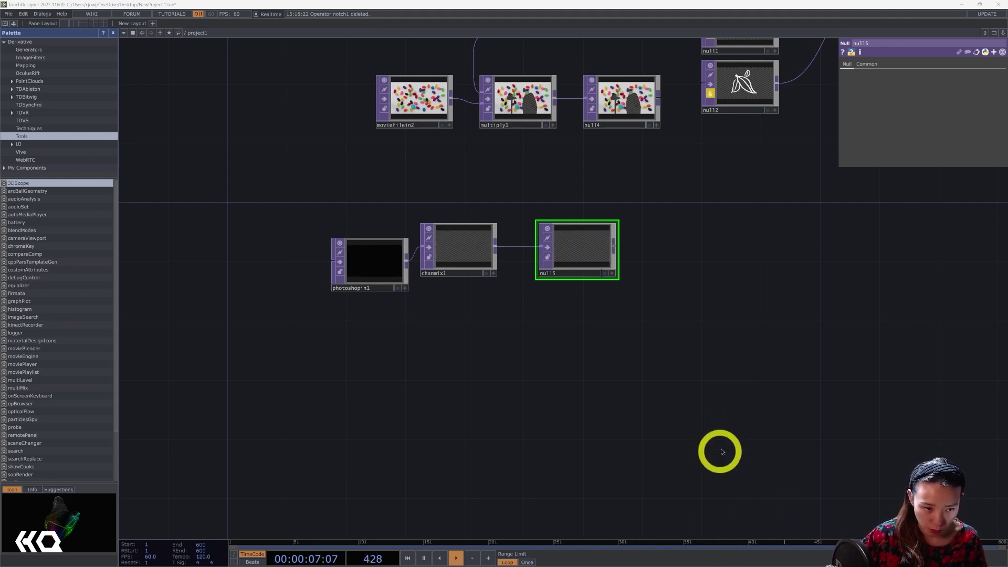
pyautogui.moveTo(650, 375); pyautogui.dragTo(581, 372)
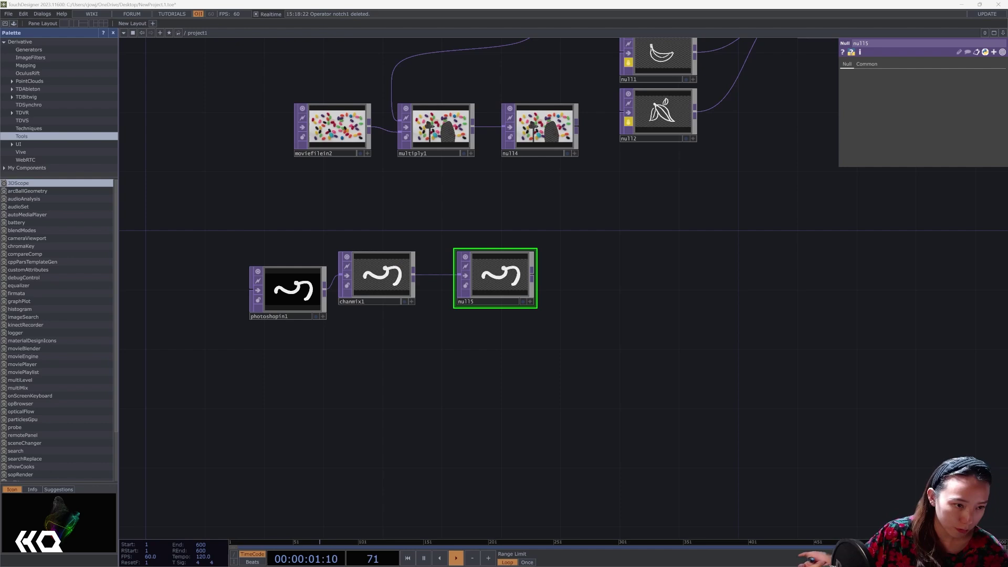
pyautogui.scroll(10, 524, 492)
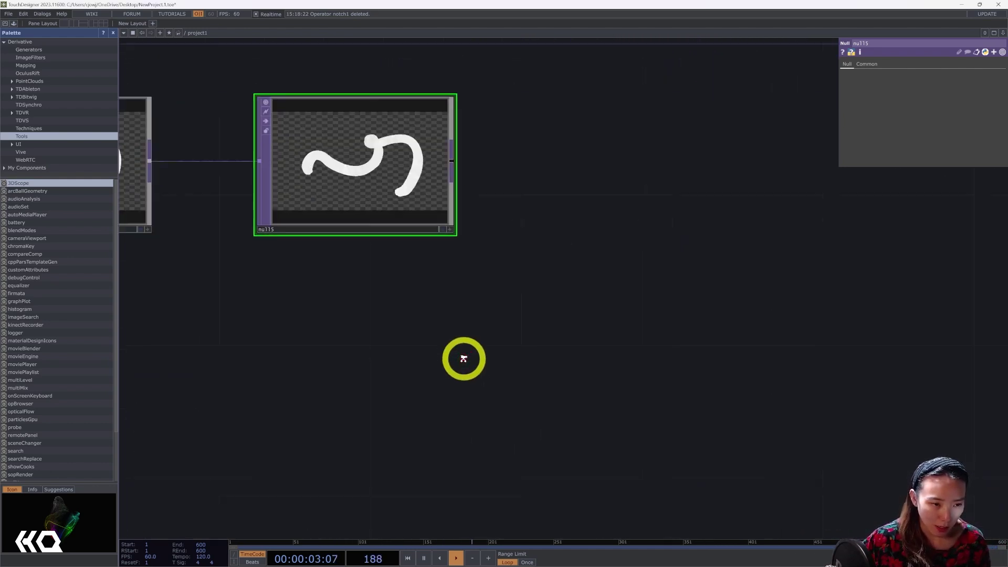
# Add a Trace SOP, trace1, after null5 and inspect the traced squiggle geometry.
pyautogui.rightClick(499, 153)
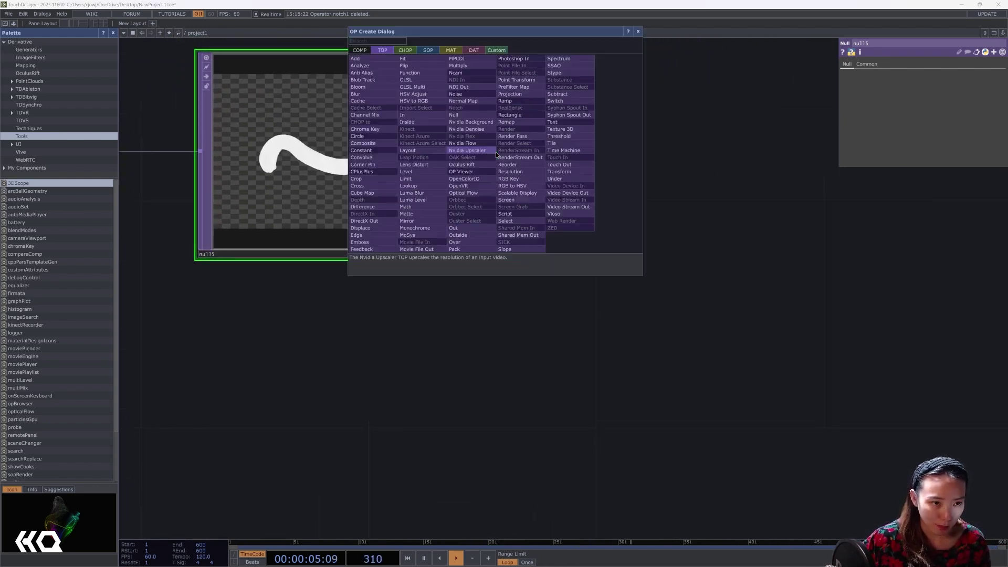
pyautogui.click(428, 51)
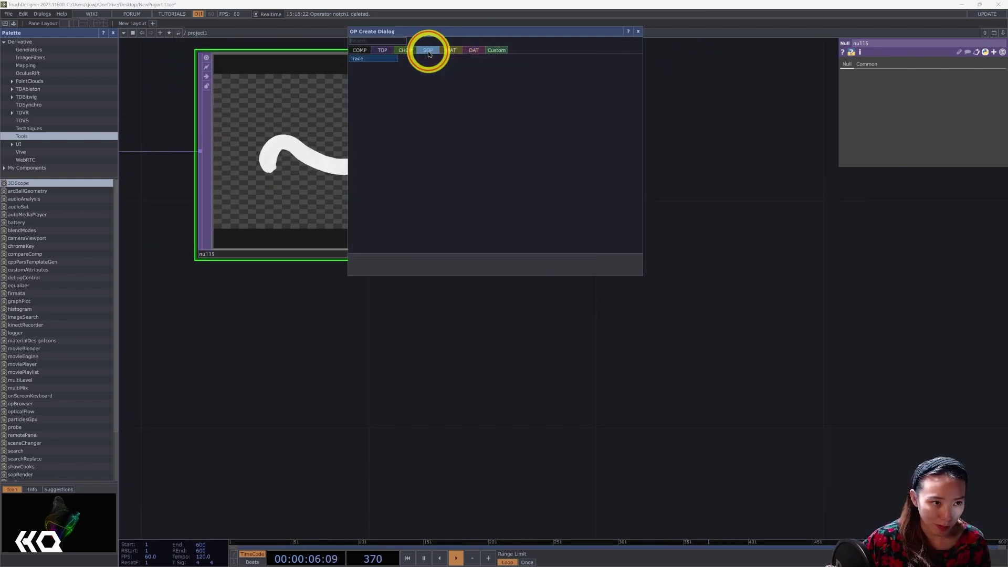
pyautogui.click(369, 59)
pyautogui.click(801, 213)
pyautogui.moveTo(750, 373); pyautogui.dragTo(492, 366)
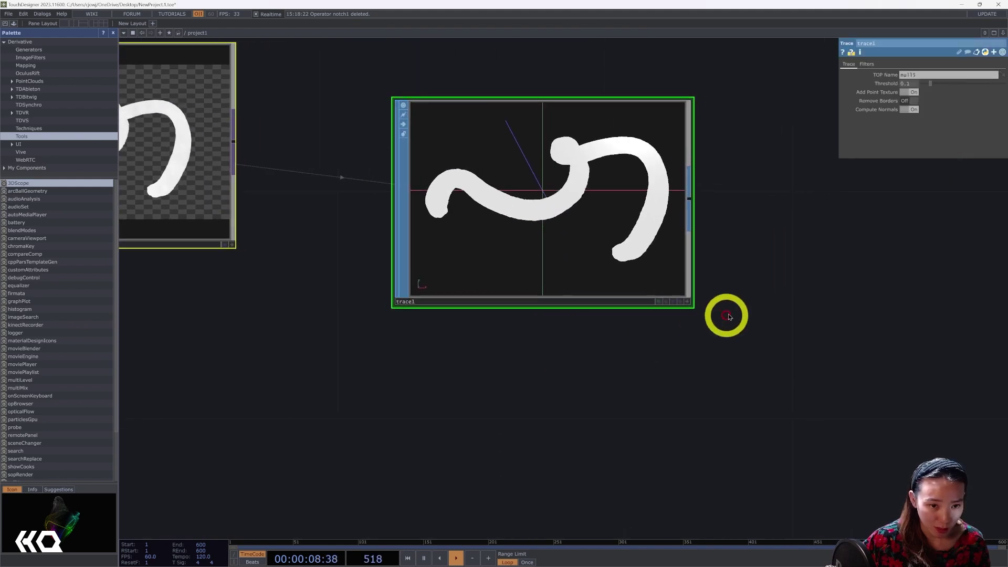
pyautogui.click(687, 302)
pyautogui.moveTo(637, 236)
pyautogui.mouseDown()
pyautogui.moveTo(607, 222)
pyautogui.moveTo(690, 297)
pyautogui.mouseUp()
pyautogui.click(688, 301)
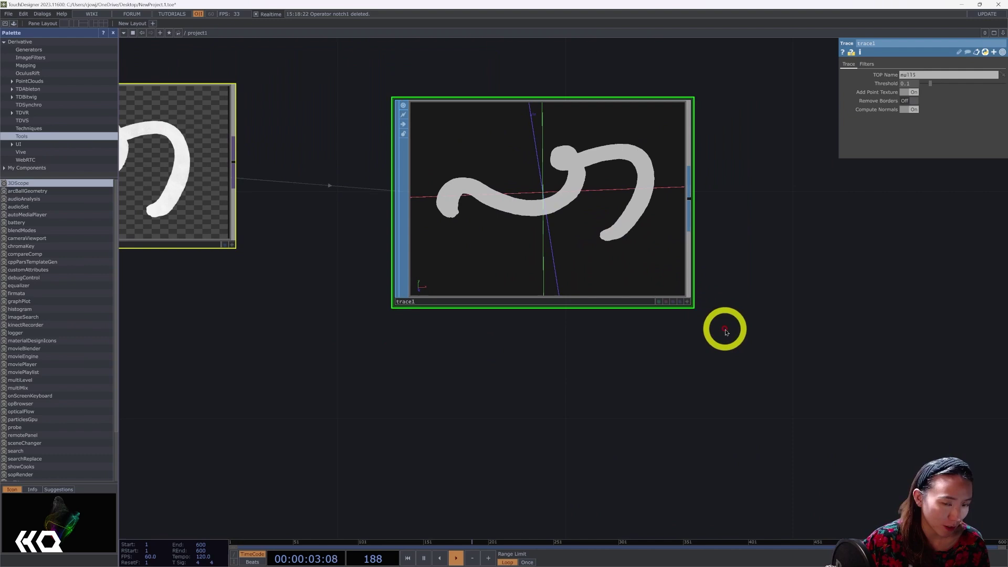
pyautogui.moveTo(723, 328); pyautogui.dragTo(678, 375)
# Extrude trace1 with a new Extrude SOP, extrude1, at Depth Scale 0.104.
pyautogui.rightClick(646, 248)
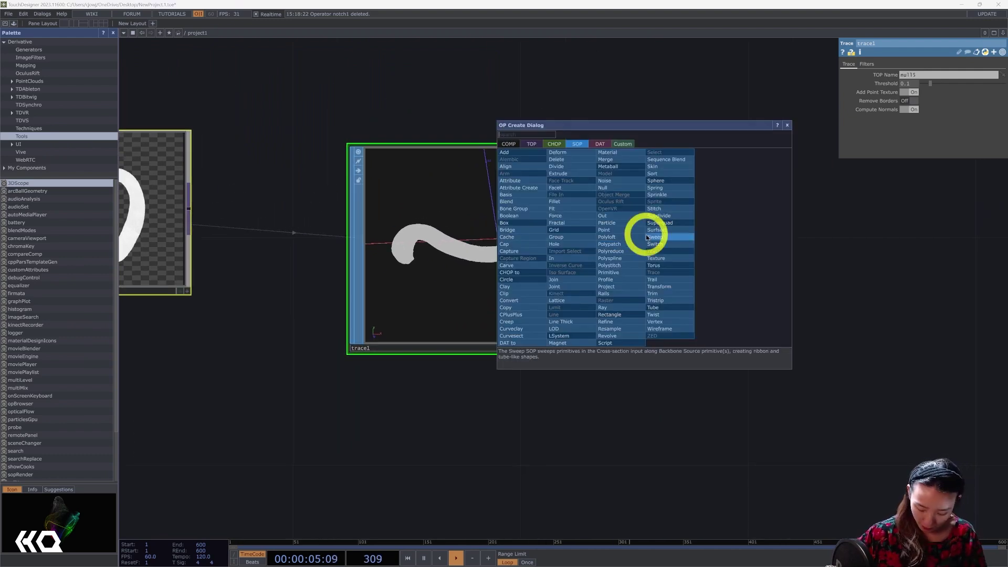
pyautogui.write('r')
pyautogui.write('x')
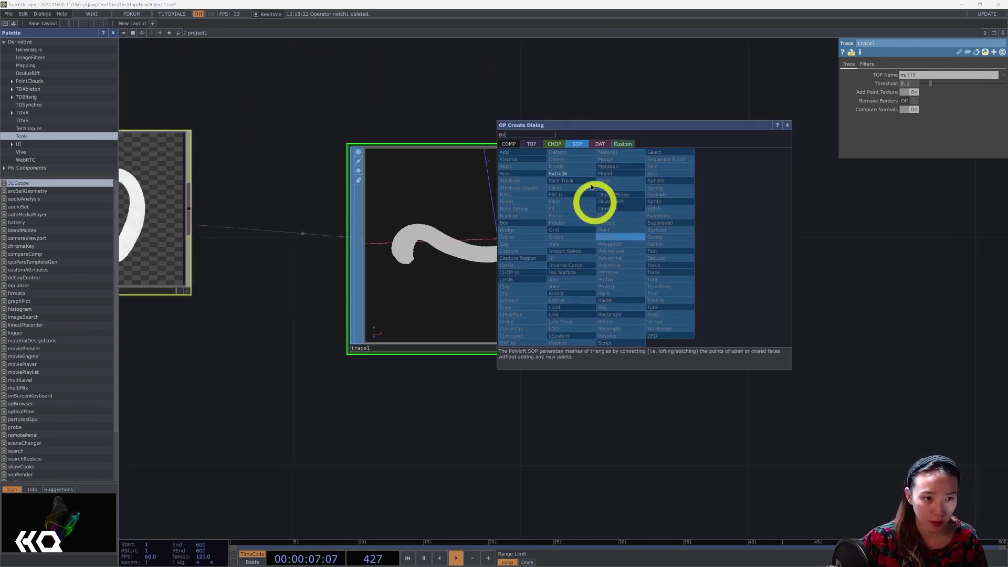
pyautogui.click(565, 173)
pyautogui.click(780, 247)
pyautogui.moveTo(764, 114); pyautogui.dragTo(582, 146)
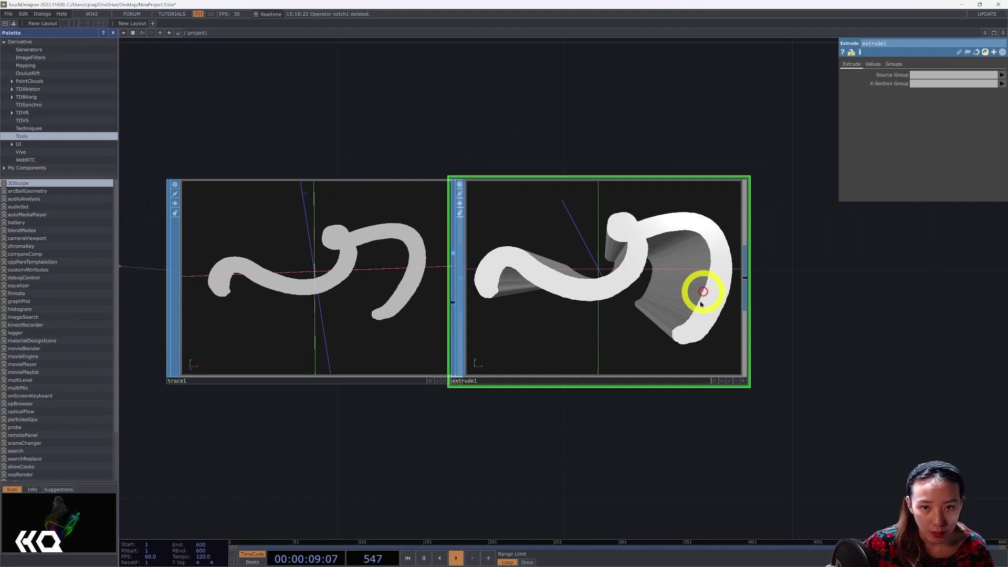
pyautogui.click(873, 64)
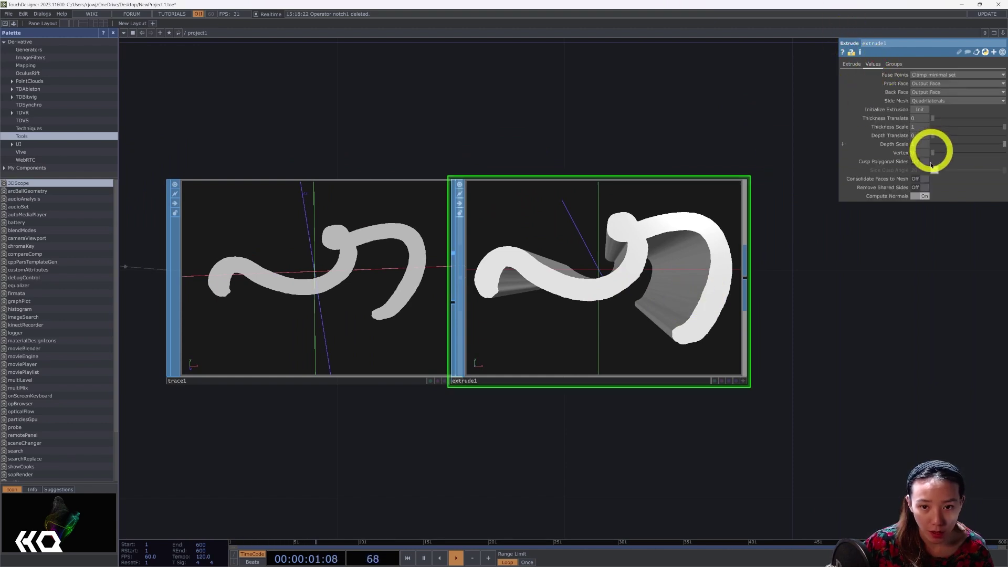
pyautogui.moveTo(985, 147); pyautogui.dragTo(944, 148)
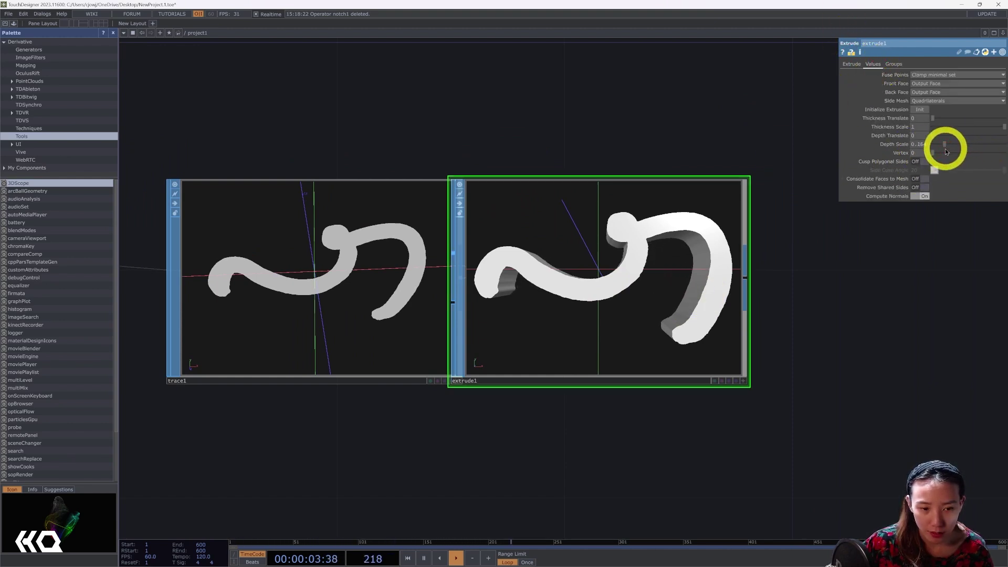
pyautogui.click(743, 381)
pyautogui.moveTo(732, 368); pyautogui.dragTo(704, 322)
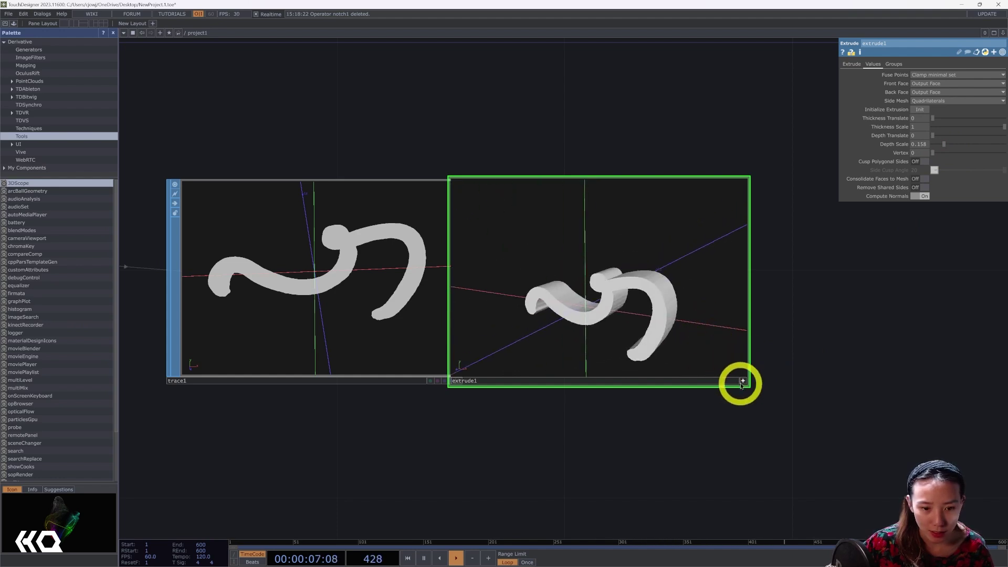
pyautogui.click(742, 381)
pyautogui.moveTo(944, 147); pyautogui.dragTo(940, 148)
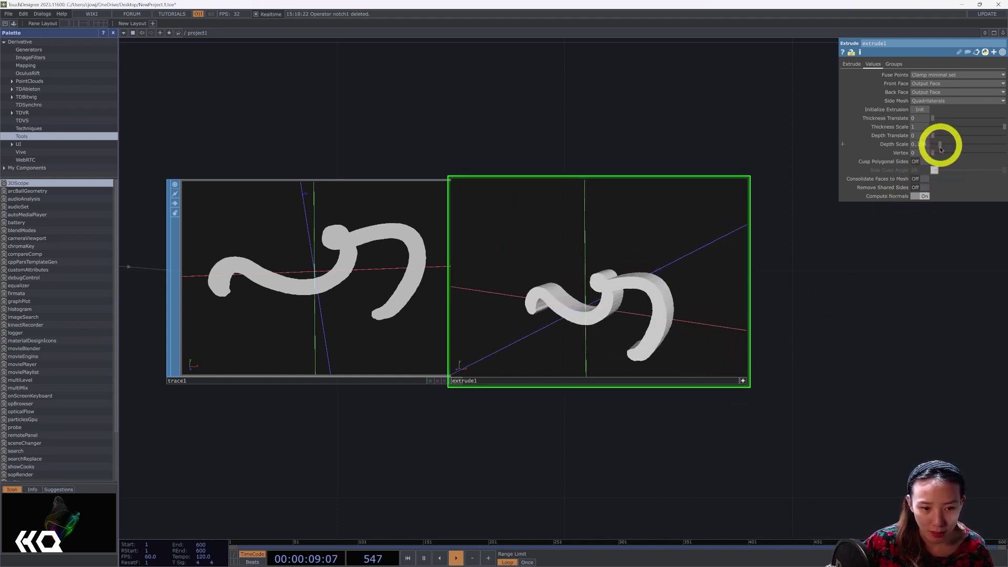
pyautogui.click(742, 381)
pyautogui.moveTo(706, 333); pyautogui.dragTo(761, 332)
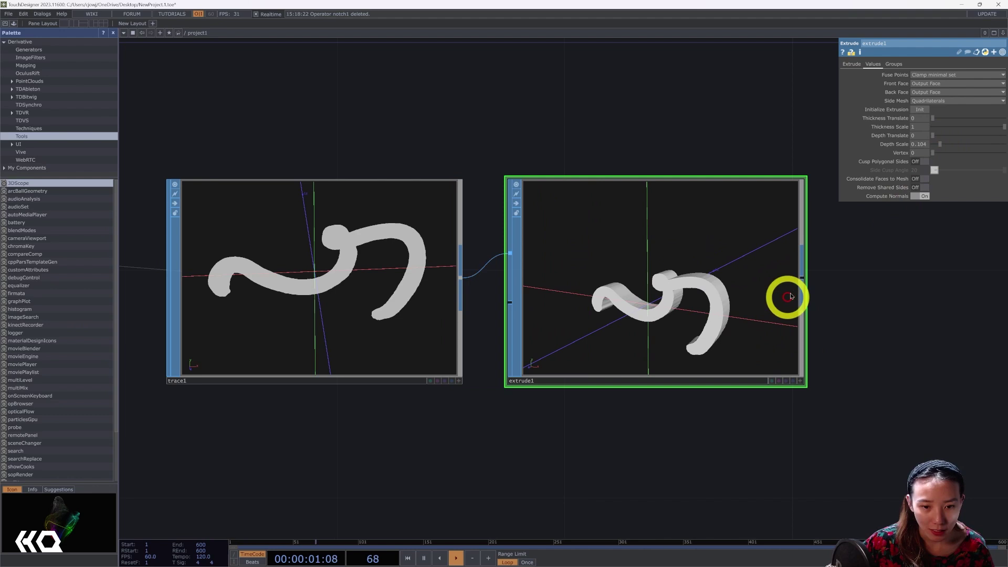
# Add a Twist SOP, twist1, after extrude1 with Strength 350.
pyautogui.rightClick(801, 283)
pyautogui.write('tw')
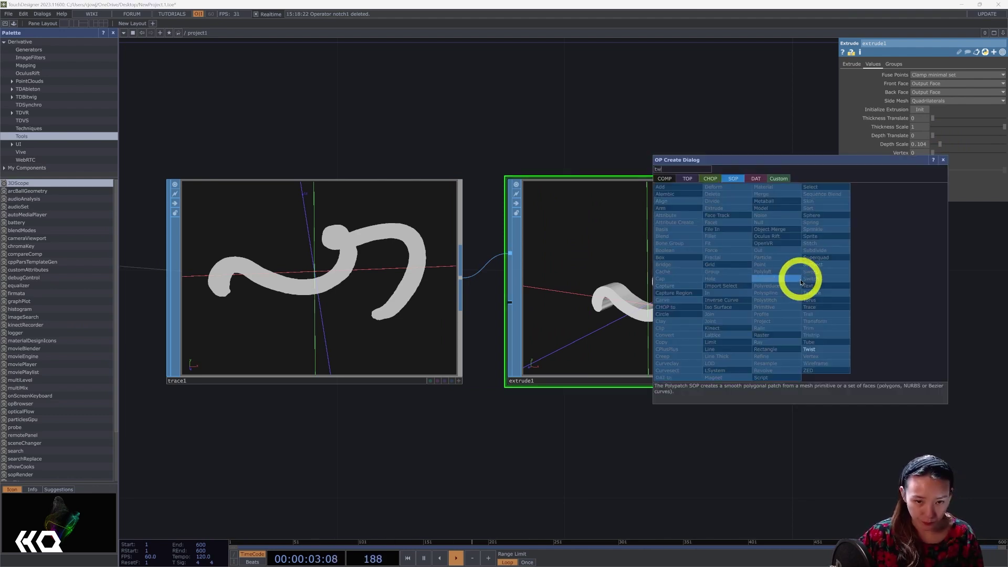
pyautogui.click(816, 349)
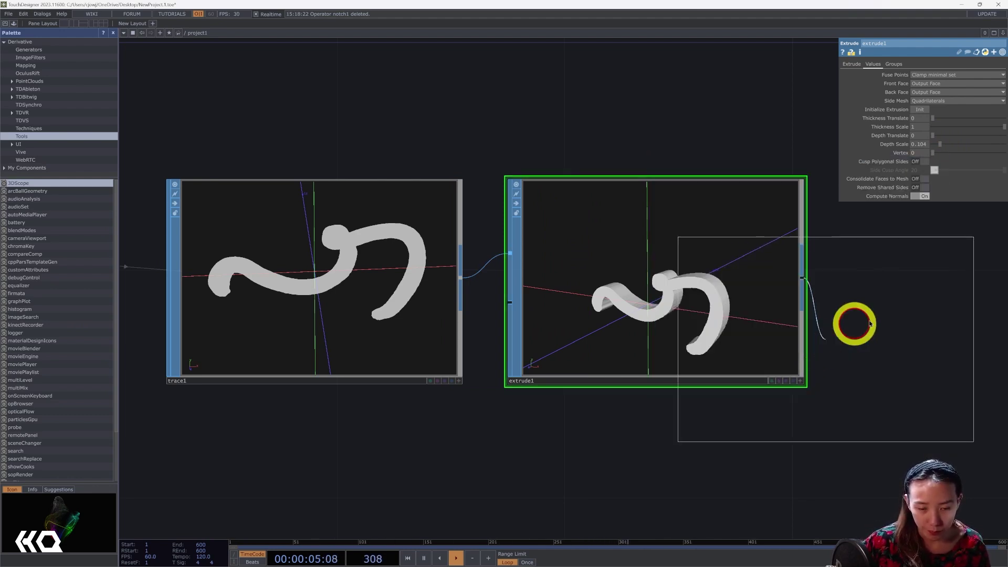
pyautogui.click(909, 311)
pyautogui.moveTo(738, 307); pyautogui.dragTo(796, 307)
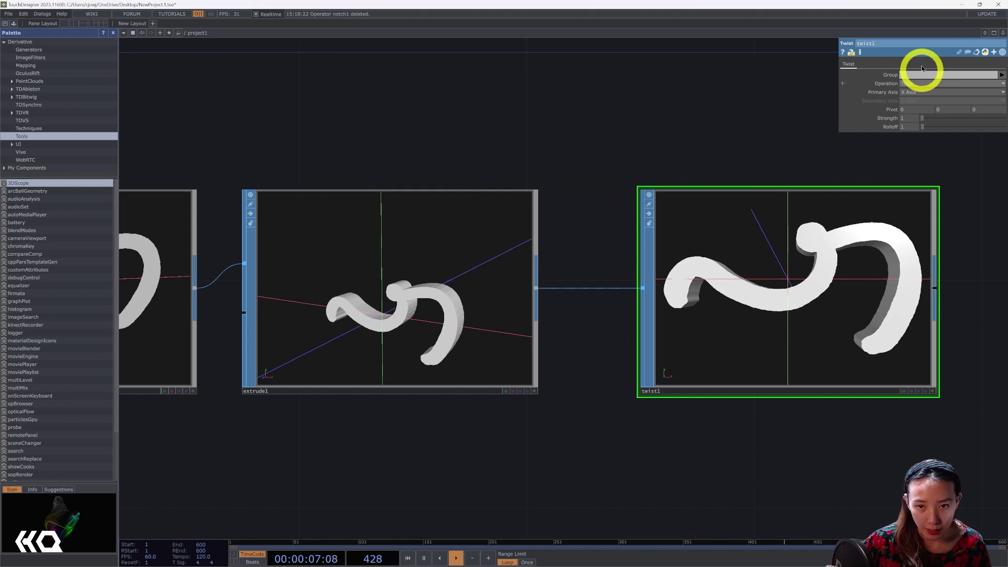
pyautogui.moveTo(924, 117); pyautogui.dragTo(1003, 116)
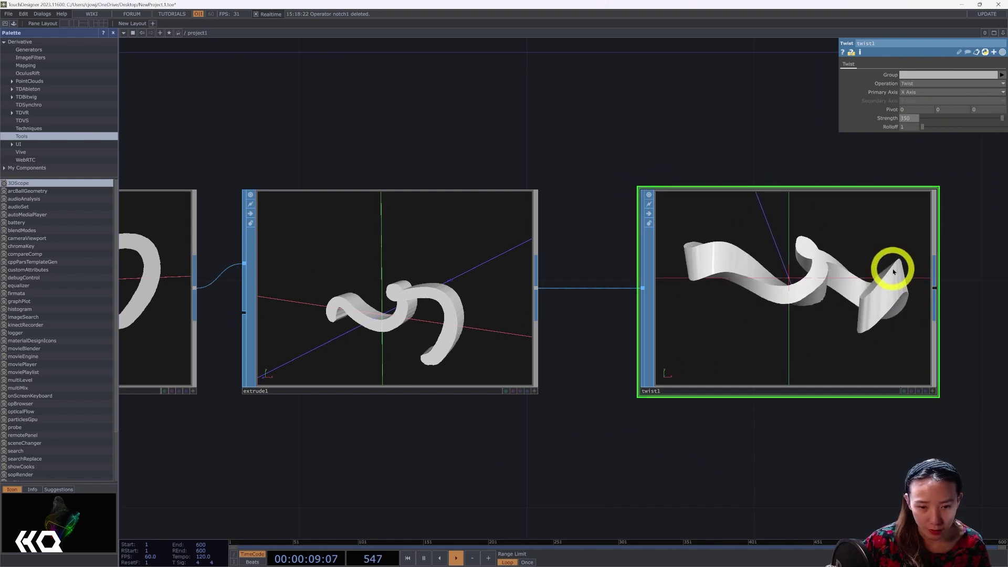
pyautogui.scroll(-5, 890, 273)
pyautogui.moveTo(1001, 270); pyautogui.dragTo(869, 304)
# Add a Sprinkle SOP, sprinkle1, after twist1 scattering 10000 points.
pyautogui.rightClick(785, 288)
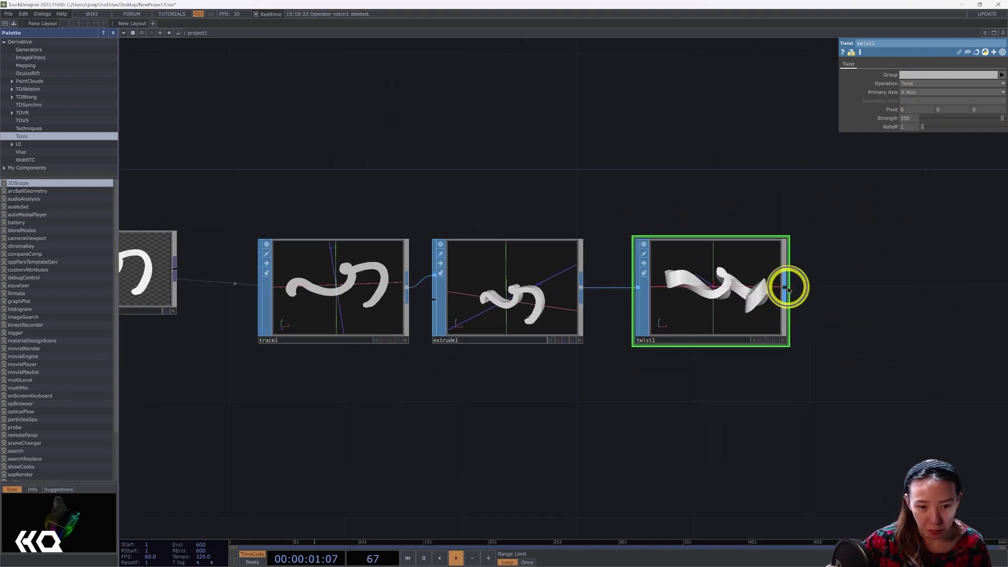
pyautogui.write('sp')
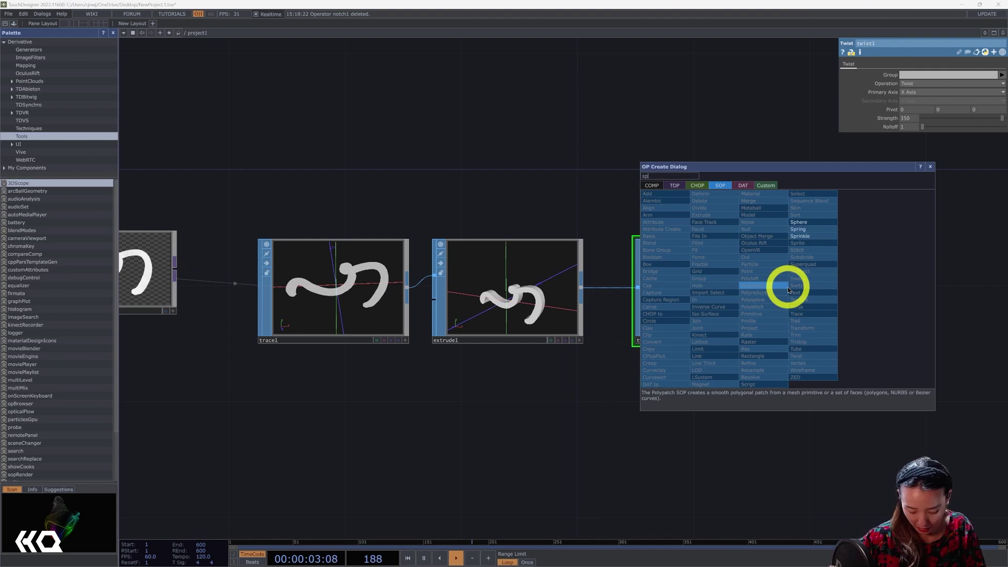
pyautogui.write('r')
pyautogui.click(799, 237)
pyautogui.click(895, 272)
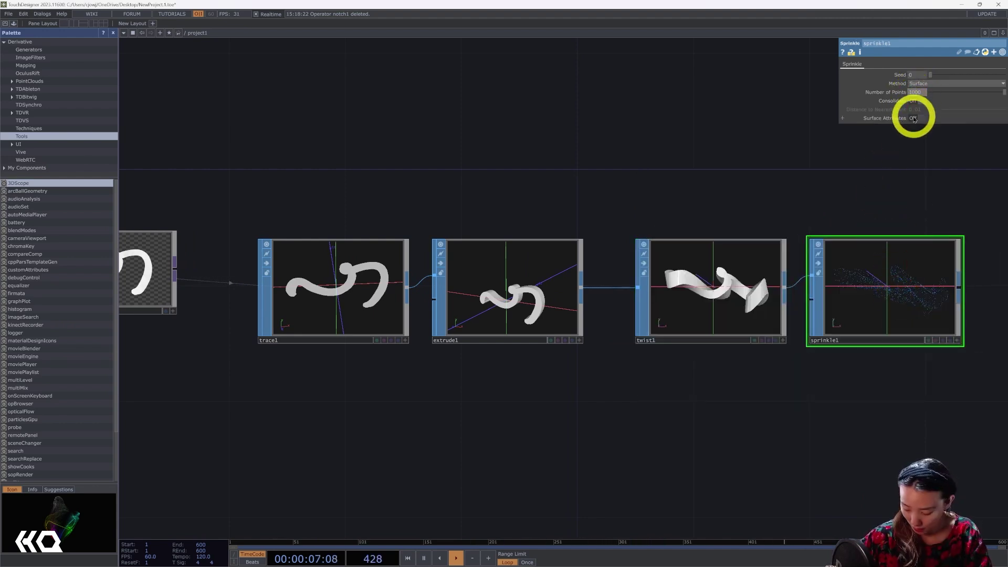
pyautogui.write('10000')
pyautogui.press('Return')
# Zoom out to show the whole network, including chanmix1 and null5.
pyautogui.scroll(3, 872, 297)
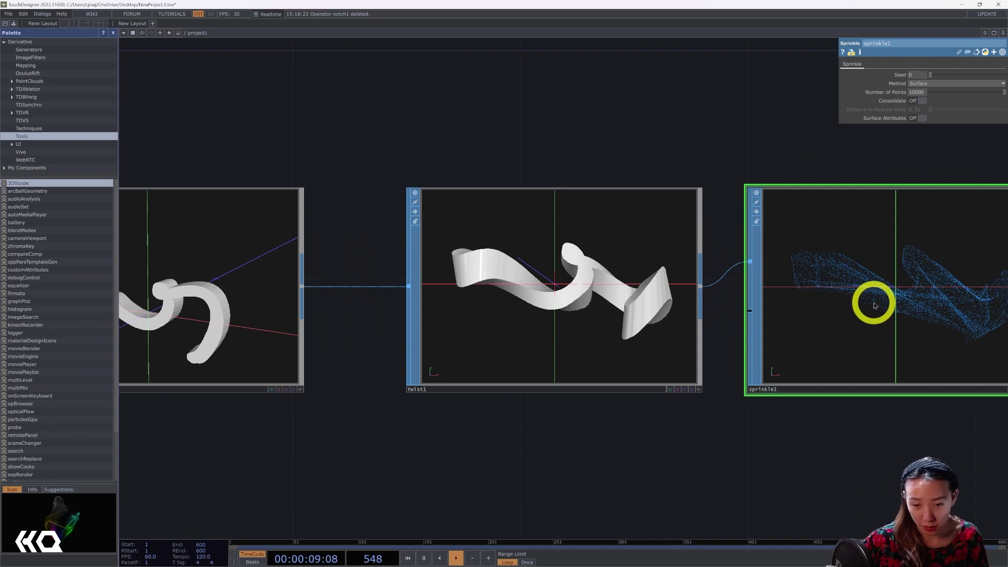
pyautogui.scroll(-3, 874, 310)
pyautogui.moveTo(872, 388); pyautogui.dragTo(821, 398)
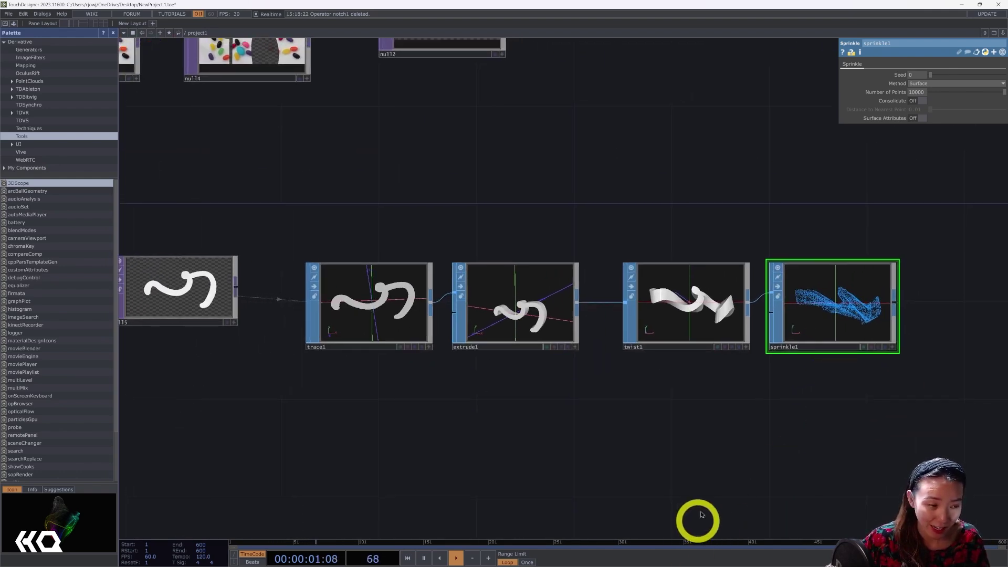
pyautogui.moveTo(498, 404); pyautogui.dragTo(671, 392)
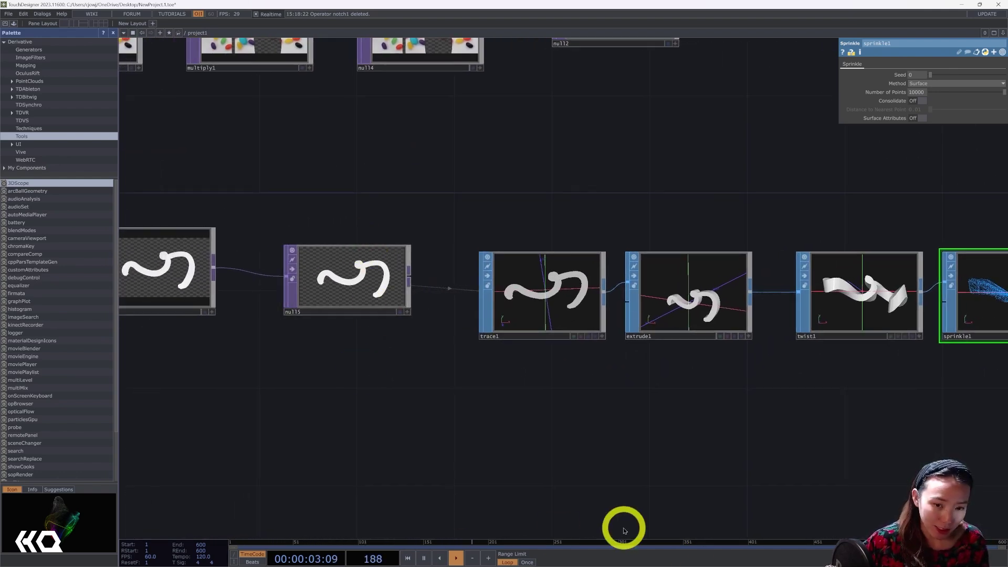
pyautogui.scroll(-1, 620, 473)
pyautogui.scroll(-3, 620, 471)
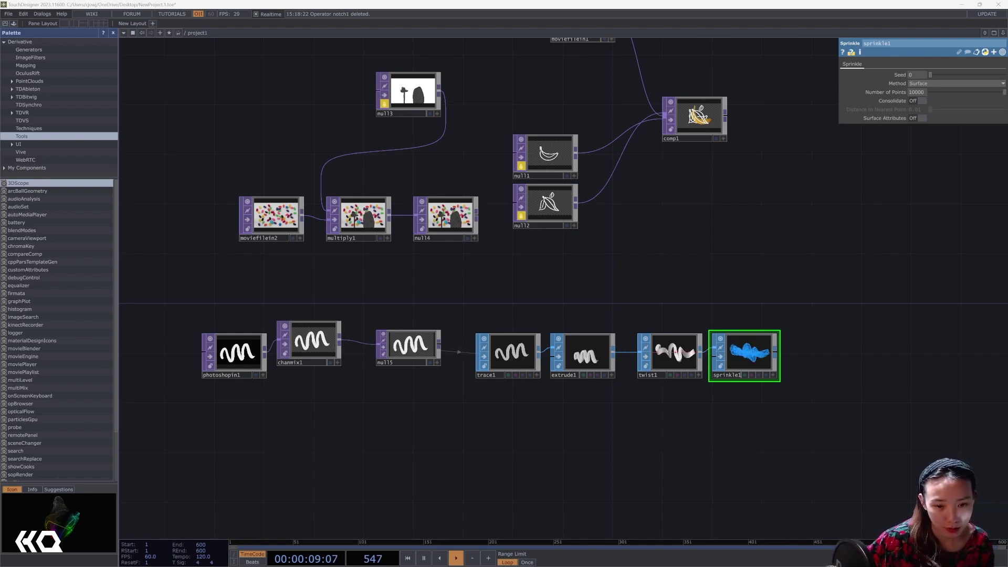
pyautogui.scroll(3, 738, 400)
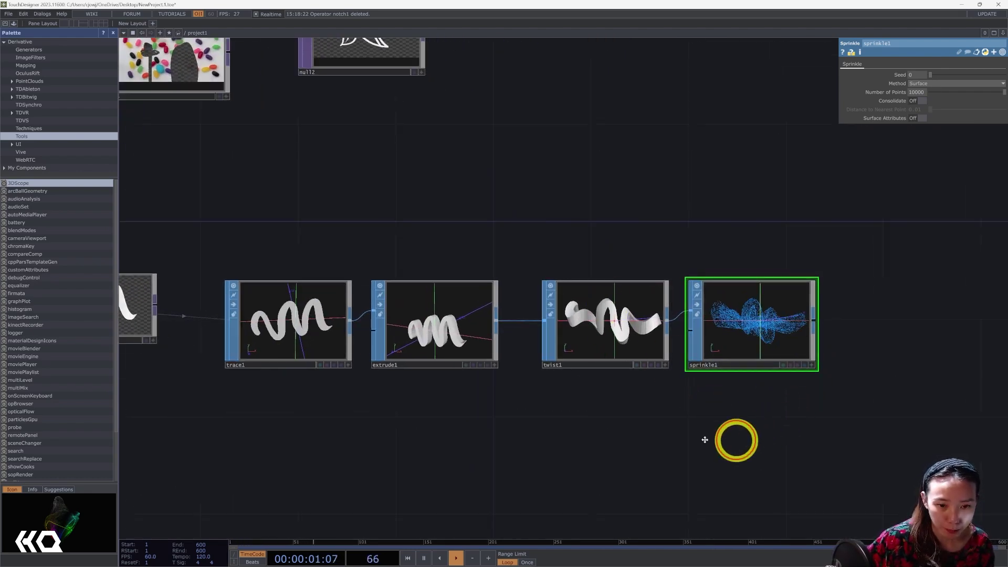
pyautogui.scroll(5, 632, 292)
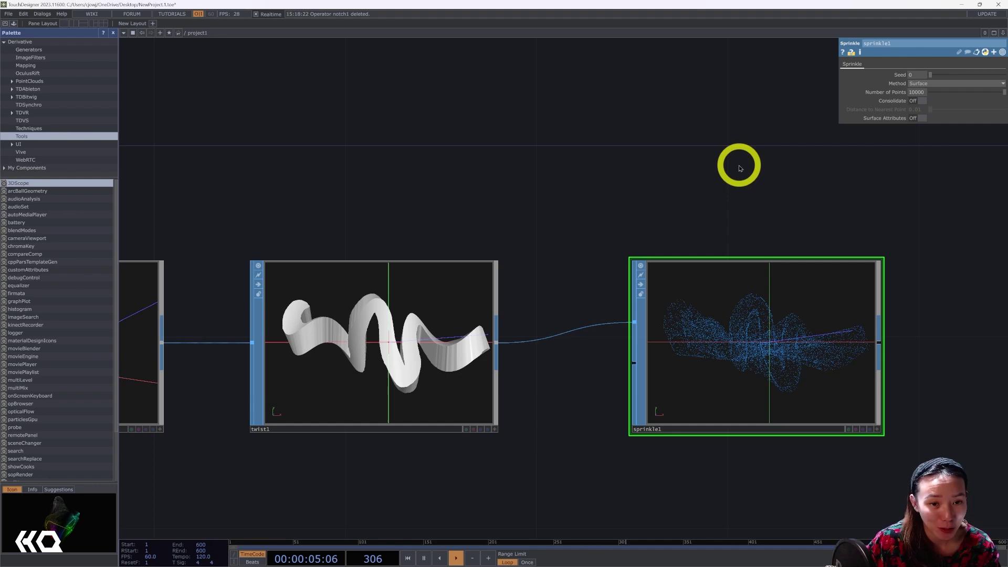
pyautogui.scroll(-3, 741, 168)
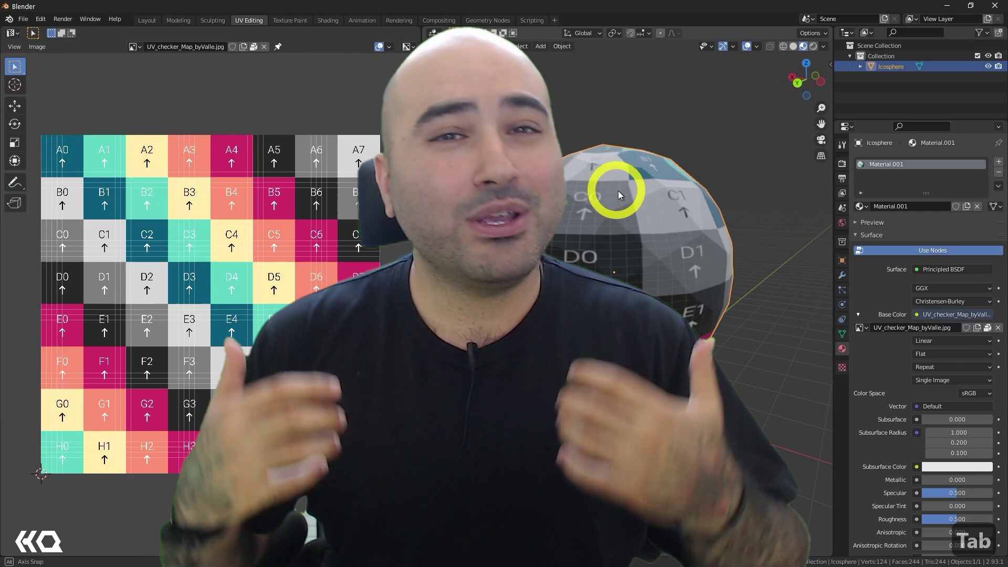
pyautogui.moveTo(619, 190); pyautogui.dragTo(672, 210, button='middle')
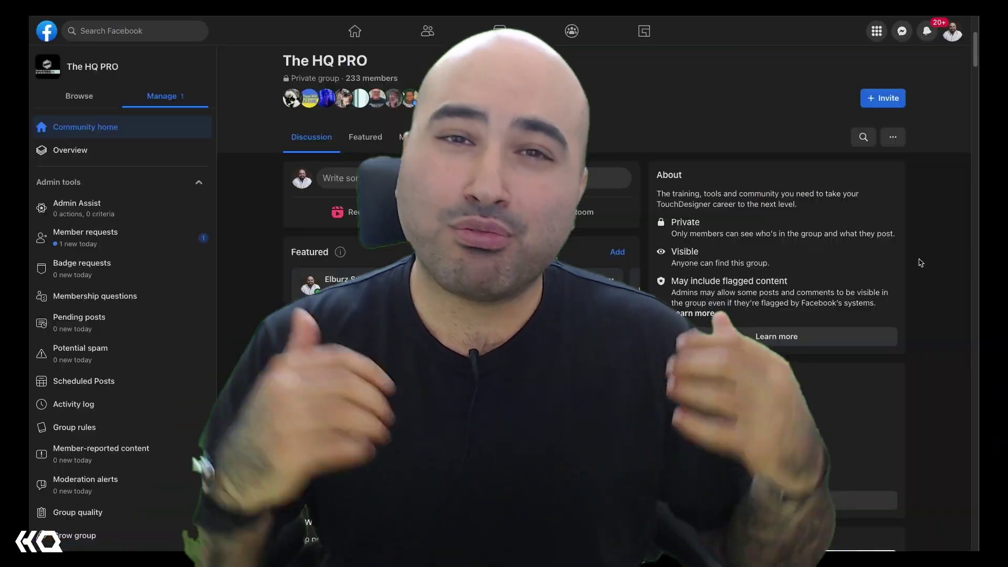
pyautogui.scroll(-2, 920, 263)
pyautogui.scroll(-3, 921, 263)
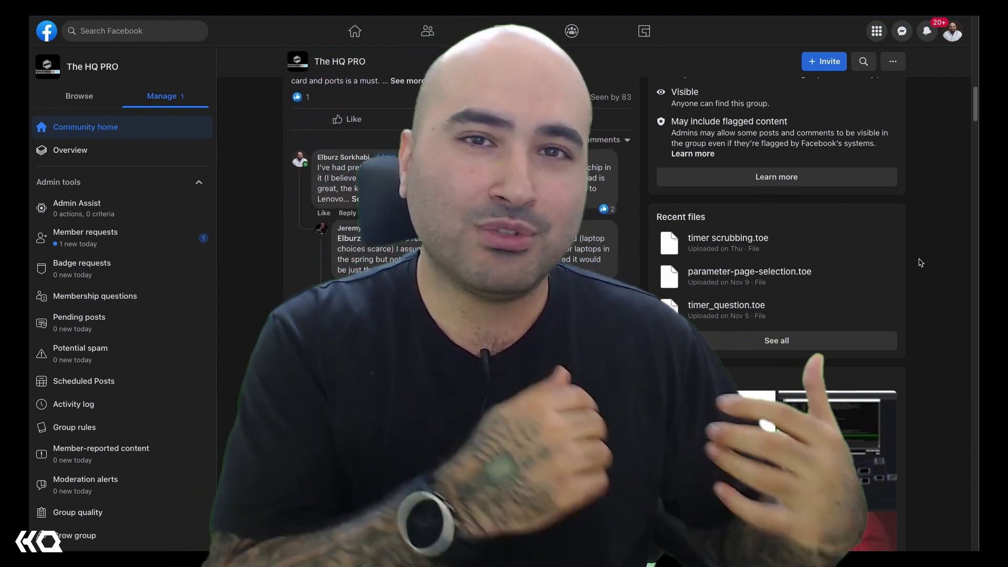
pyautogui.scroll(-5, 921, 263)
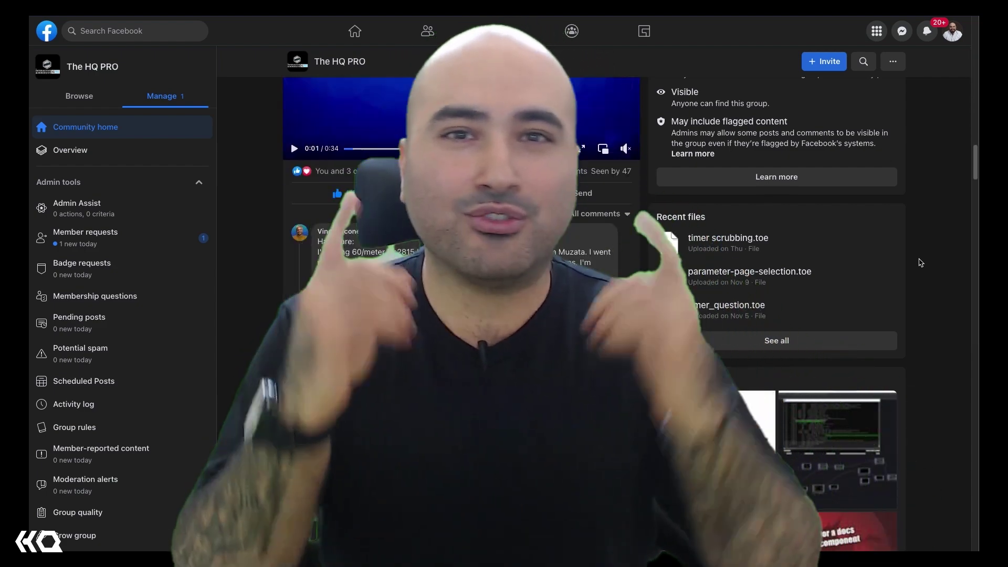
pyautogui.scroll(-4, 920, 263)
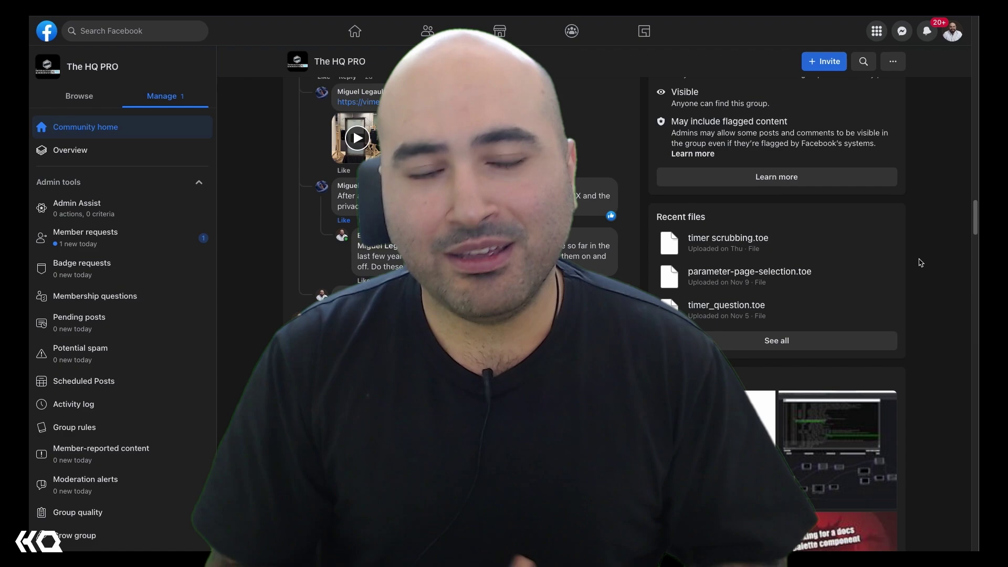